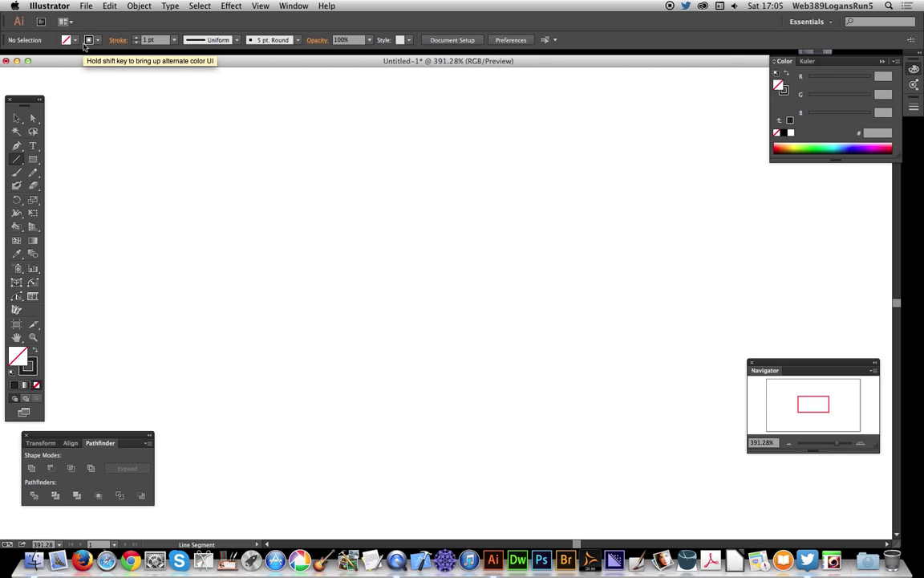
# Draw a vertical line on the left of the canvas and lengthen it upward
pyautogui.click(74, 40)
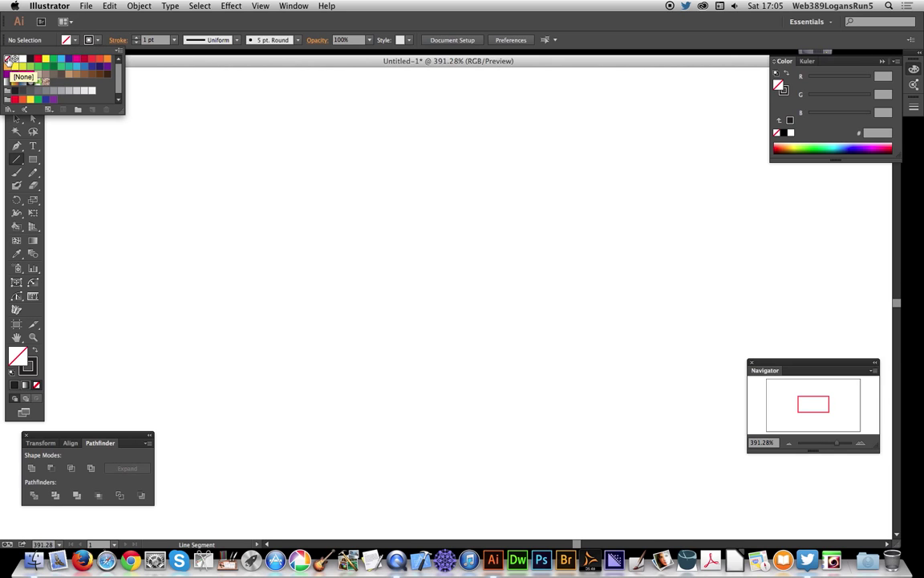
pyautogui.click(106, 45)
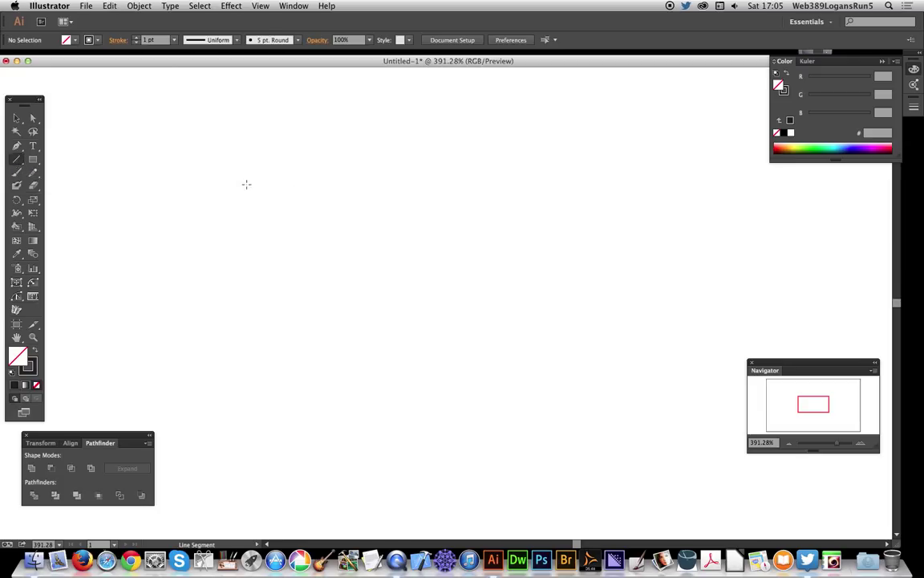
pyautogui.moveTo(267, 158); pyautogui.dragTo(274, 495)
pyautogui.click(17, 118)
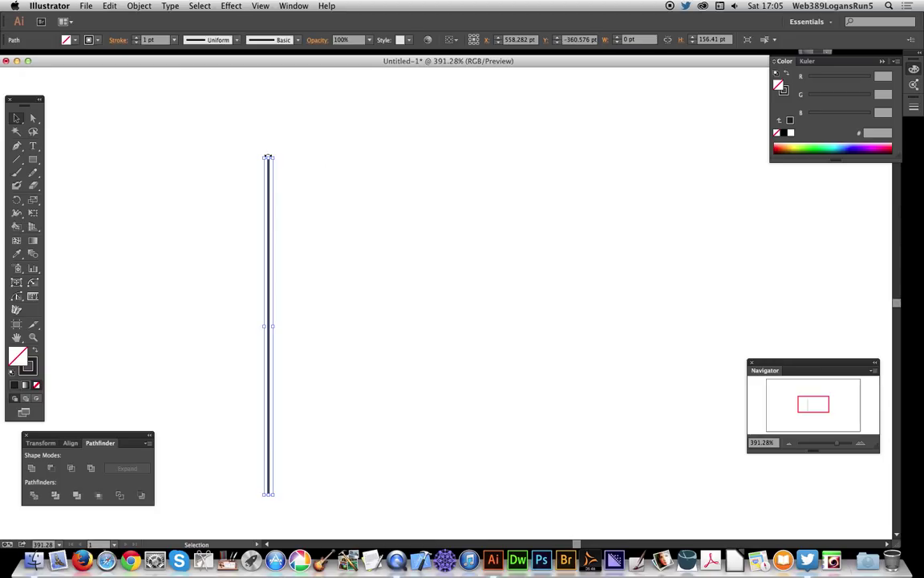
pyautogui.moveTo(268, 157); pyautogui.dragTo(268, 137)
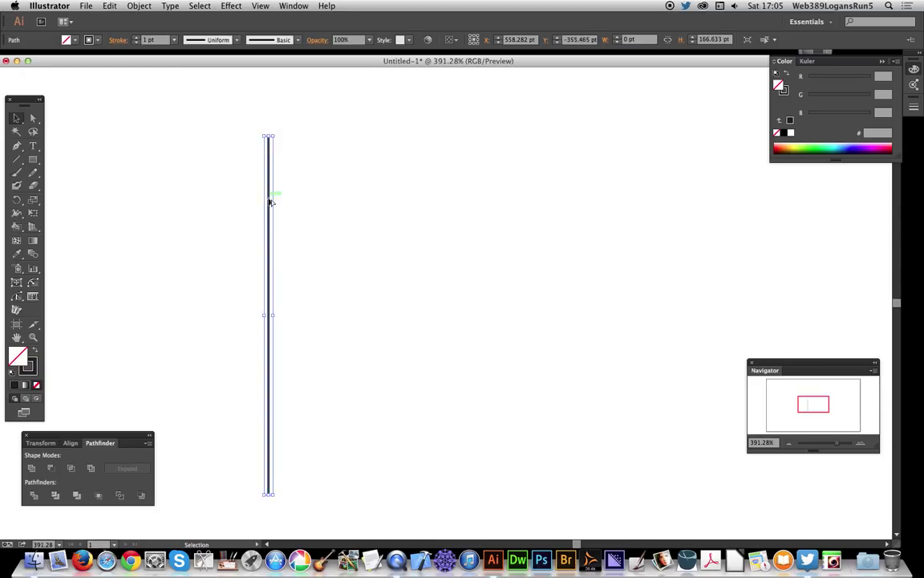
# Alt-drag a copy to the right side and vertically centre-align both lines
pyautogui.moveTo(270, 202)
pyautogui.mouseDown()
pyautogui.moveTo(568, 231)
pyautogui.moveTo(714, 217)
pyautogui.mouseUp()
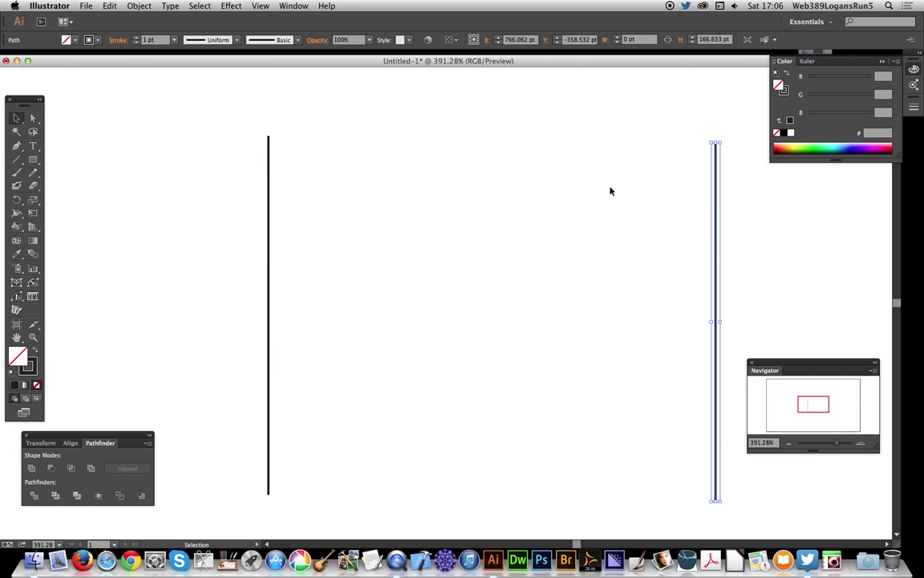
pyautogui.moveTo(207, 183); pyautogui.dragTo(750, 311)
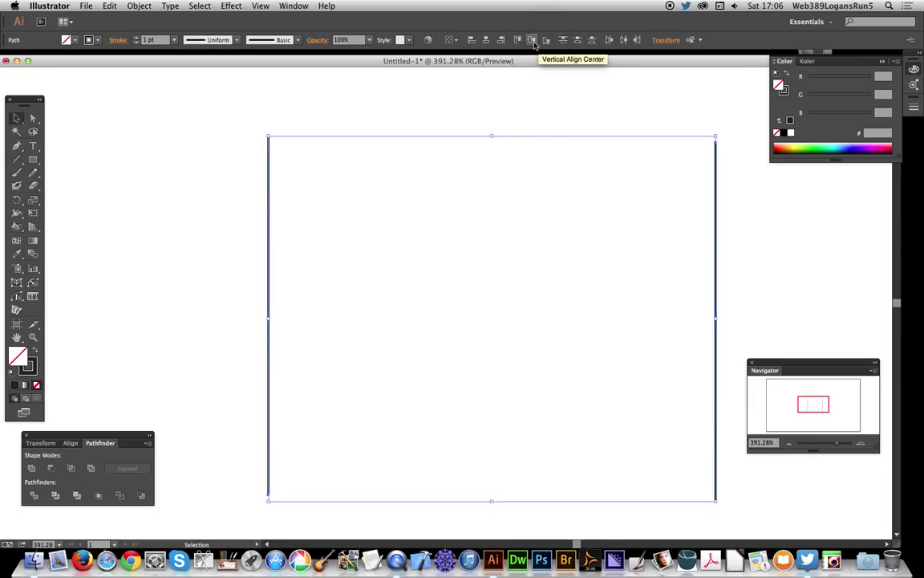
pyautogui.click(531, 41)
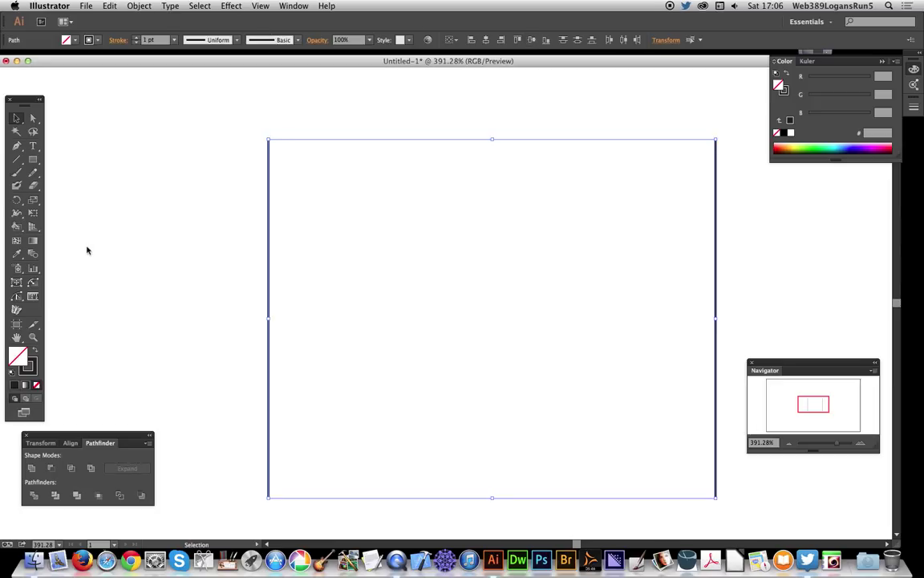
# Blend the left line into the right one using Specified Steps set to 20
pyautogui.click(34, 256)
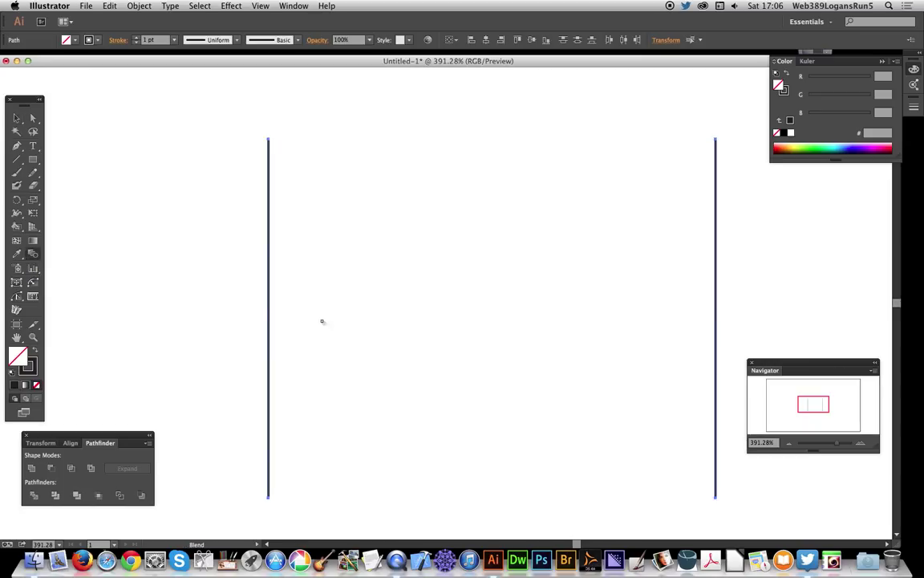
pyautogui.doubleClick(29, 232)
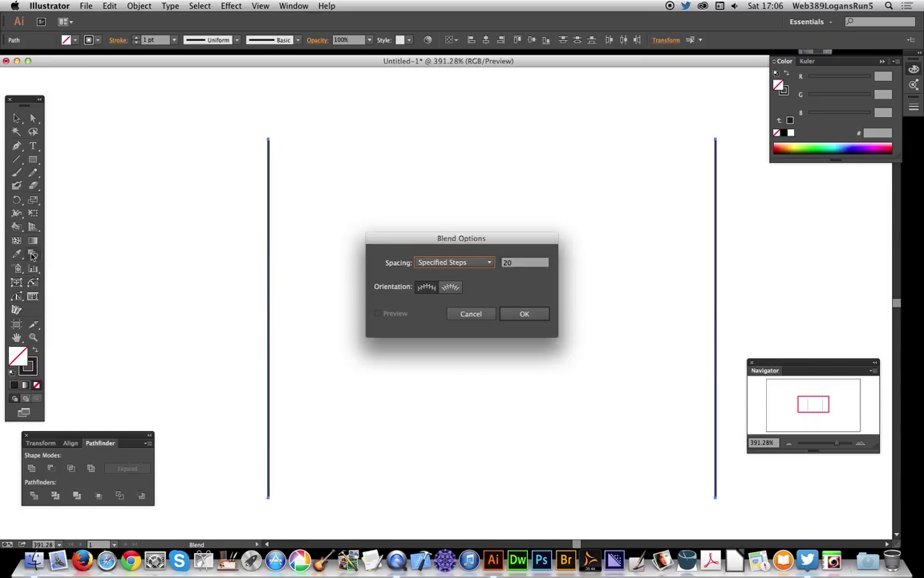
pyautogui.click(453, 263)
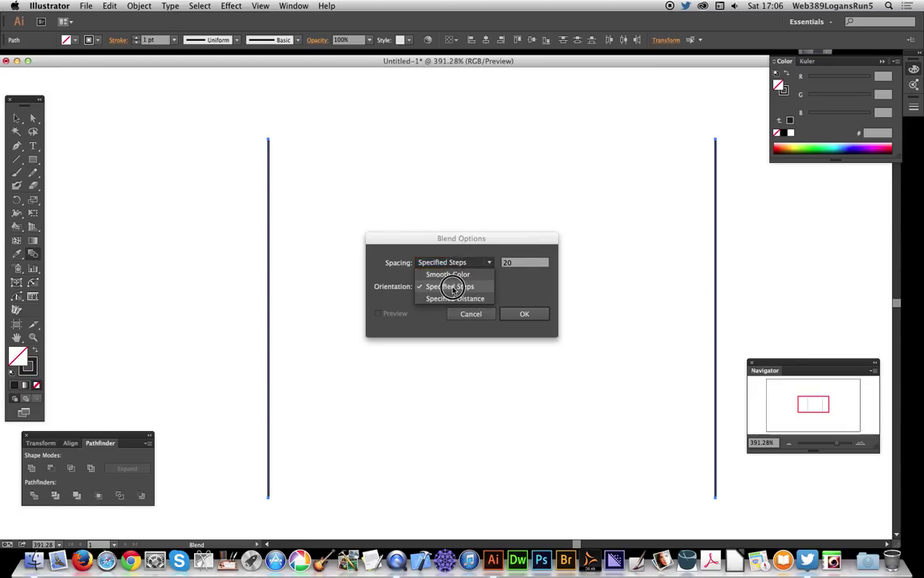
pyautogui.click(451, 286)
pyautogui.click(524, 313)
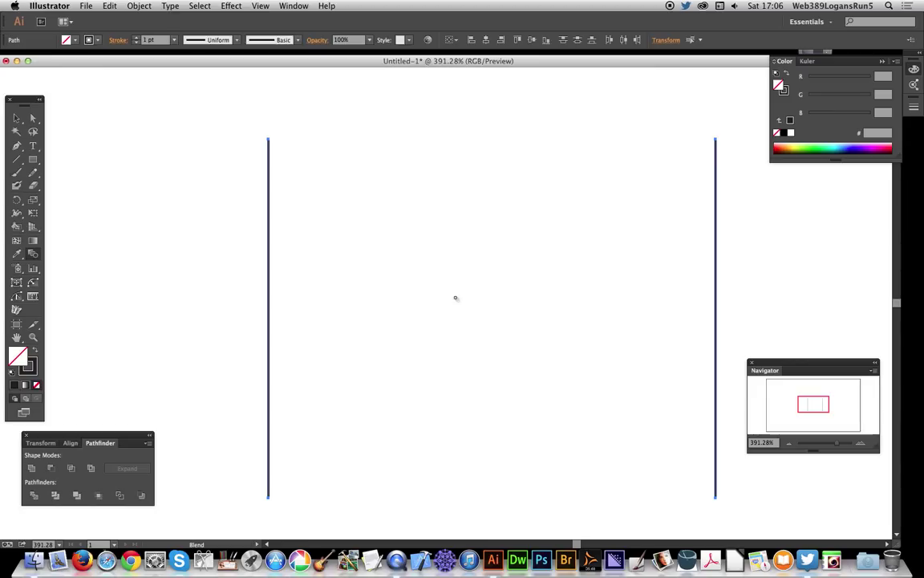
pyautogui.click(269, 287)
pyautogui.click(716, 298)
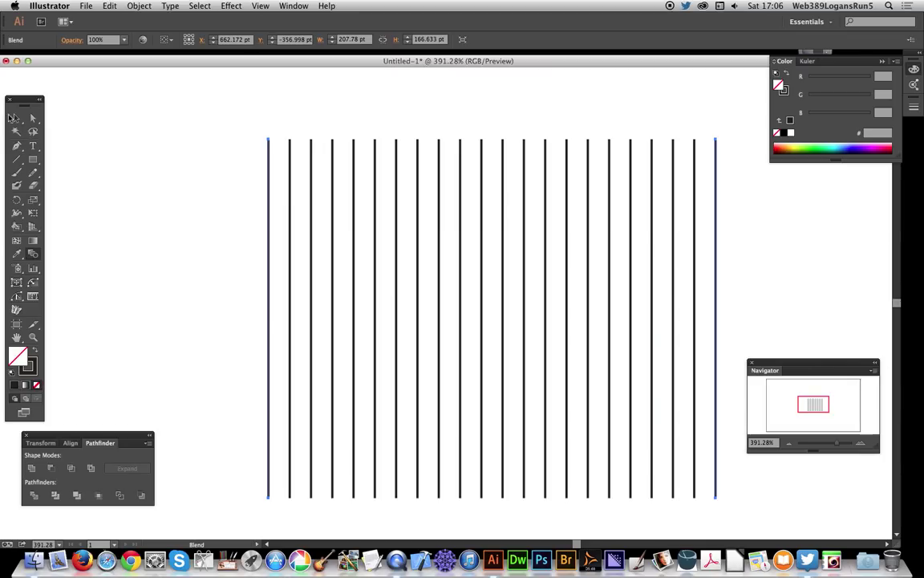
# Expand the blend with Object, Fill and Stroke into plain paths and select them all
pyautogui.press('v')
pyautogui.click(139, 6)
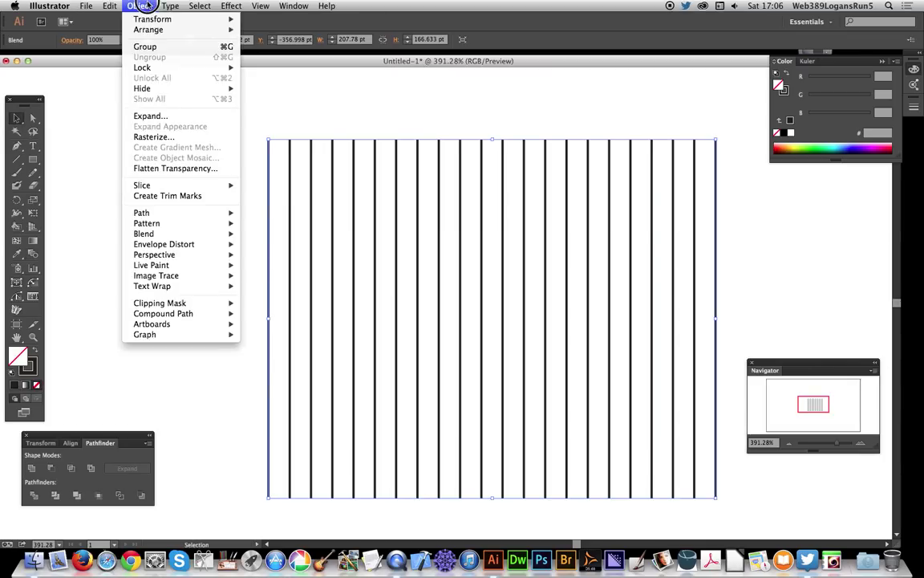
pyautogui.click(152, 115)
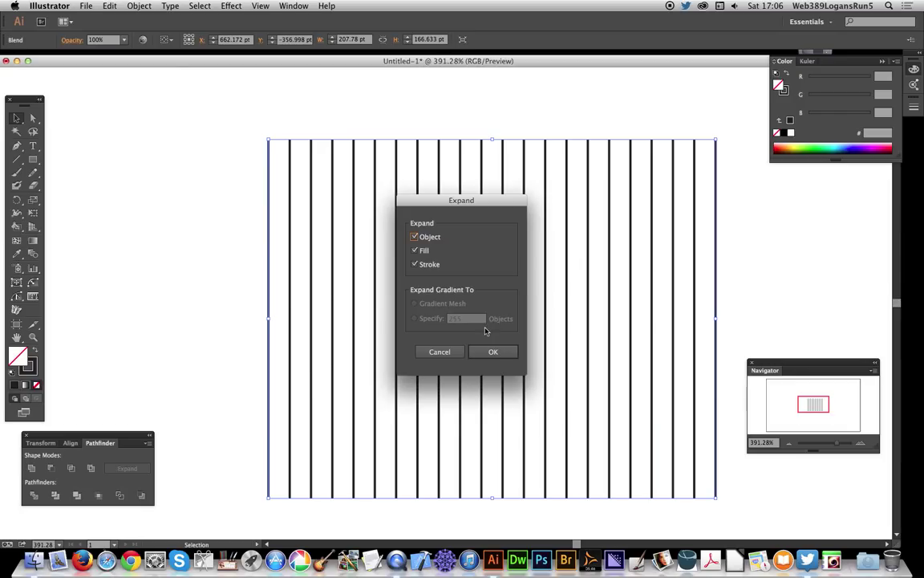
pyautogui.click(492, 351)
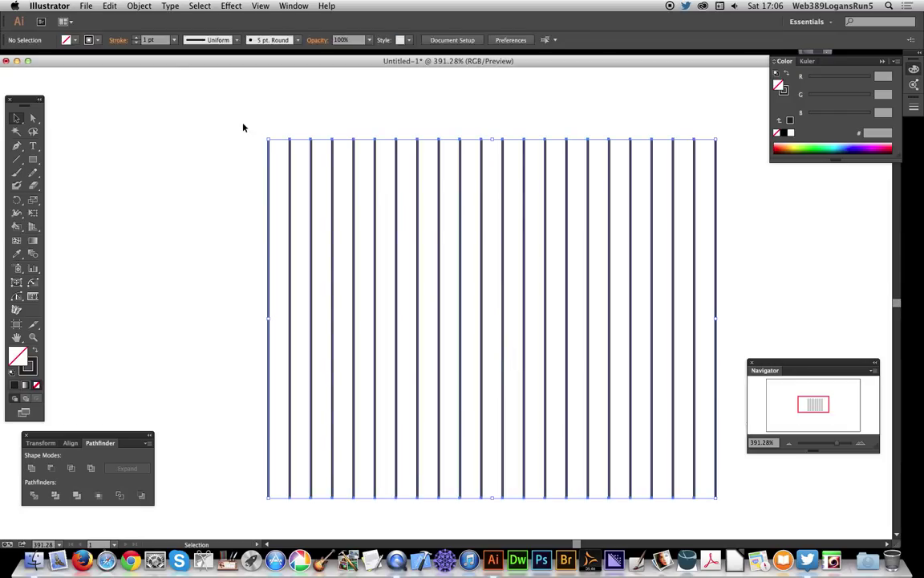
pyautogui.moveTo(244, 122); pyautogui.dragTo(740, 354)
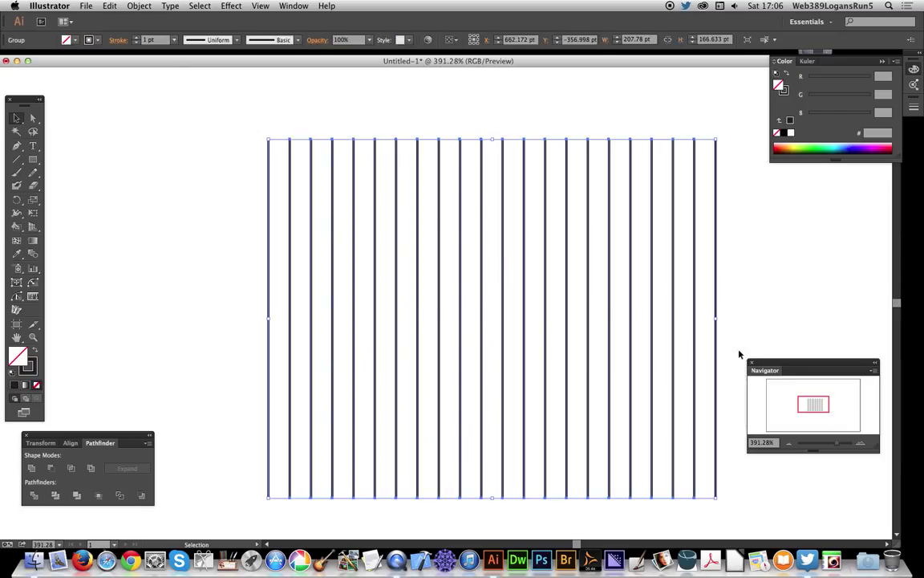
# Alt-drag a copy of the line group and rotate the copy 45°
pyautogui.click(438, 250)
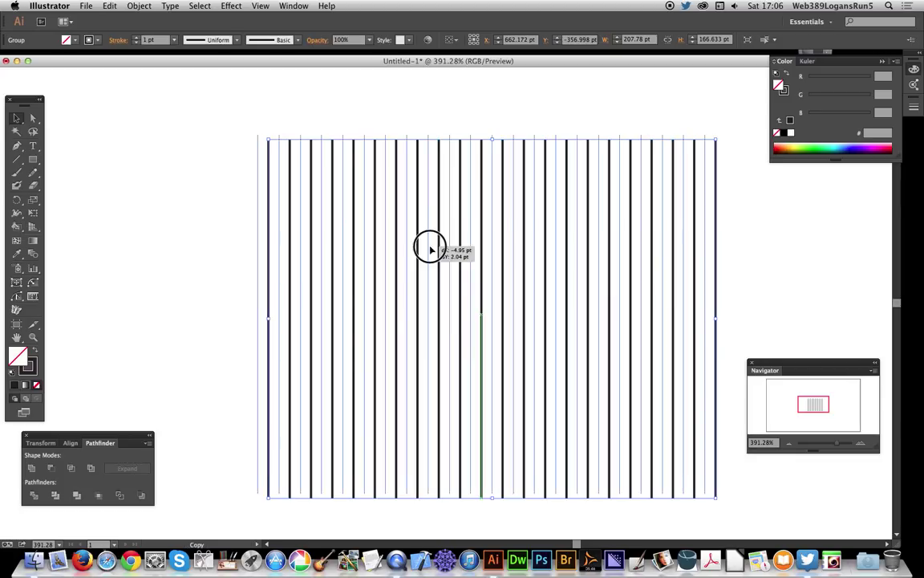
pyautogui.moveTo(438, 250); pyautogui.dragTo(428, 244)
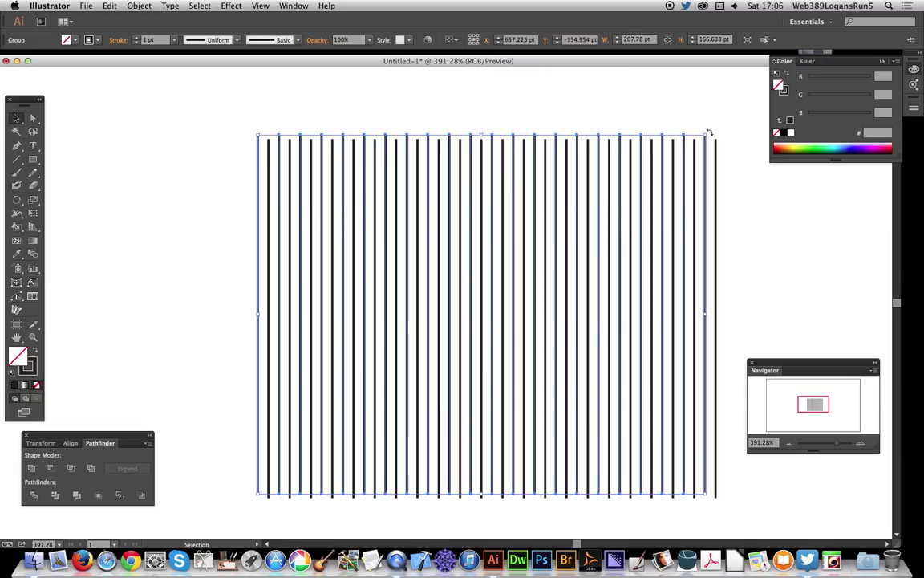
pyautogui.click(141, 6)
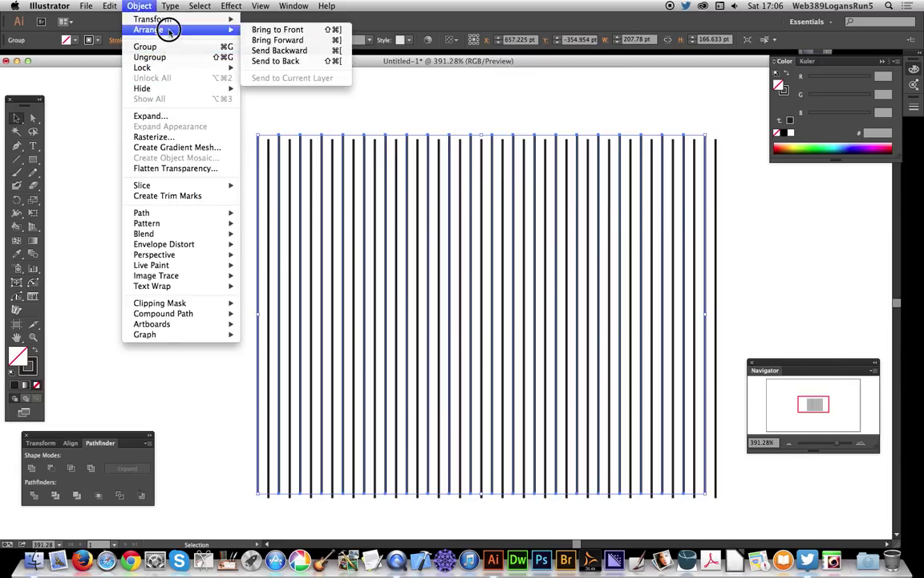
pyautogui.moveTo(153, 19)
pyautogui.click(265, 50)
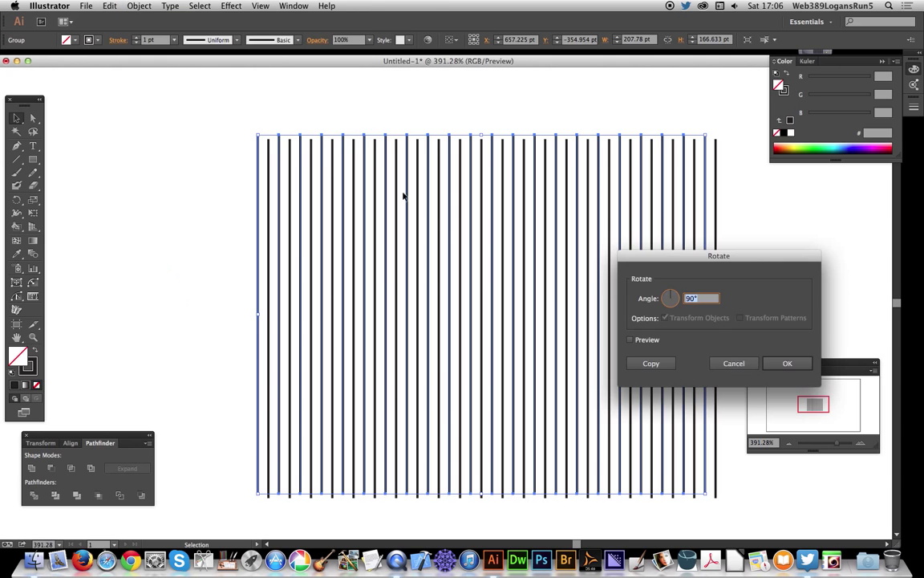
pyautogui.write('45')
pyautogui.hotkey('alt', 'Return')
# Rotate the original group −45° to form the crosshatch, then select all artwork
pyautogui.click(299, 160)
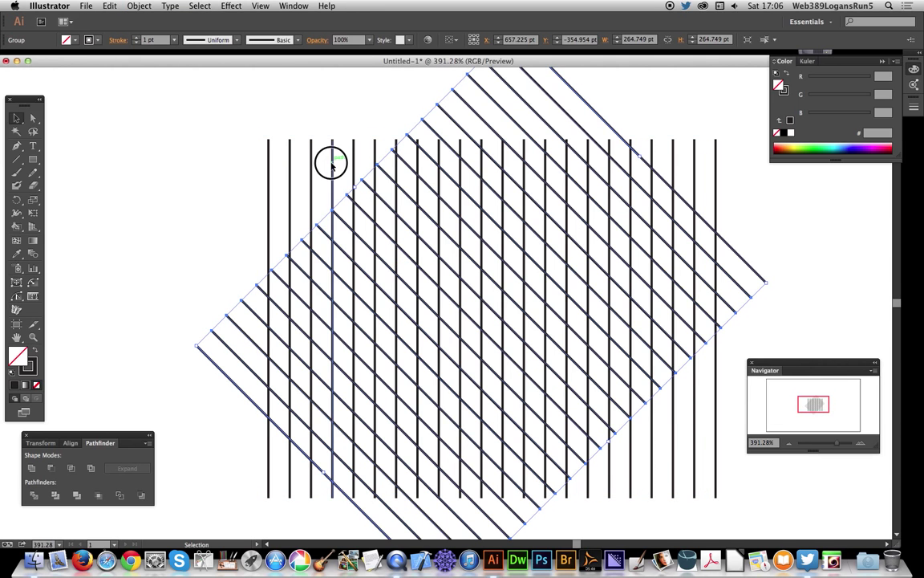
pyautogui.click(139, 5)
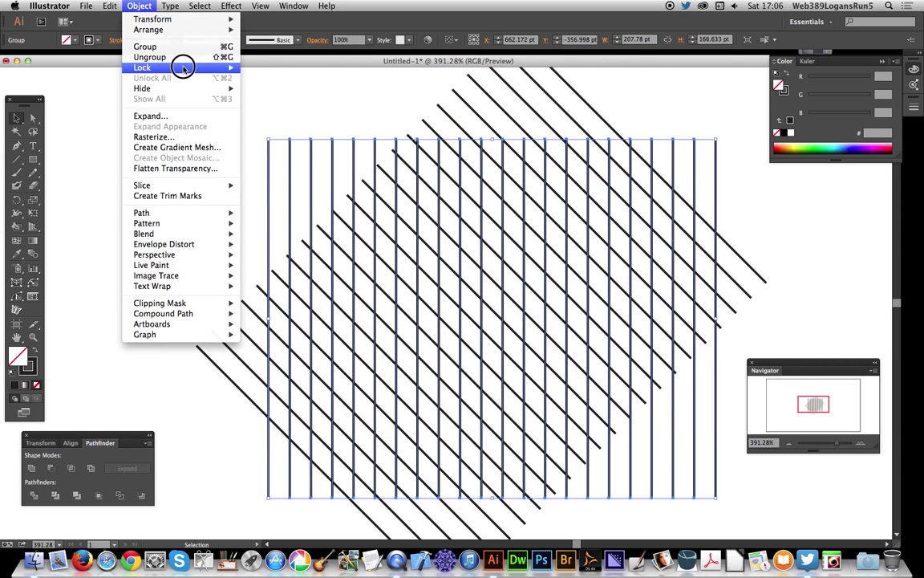
pyautogui.moveTo(152, 18)
pyautogui.click(285, 50)
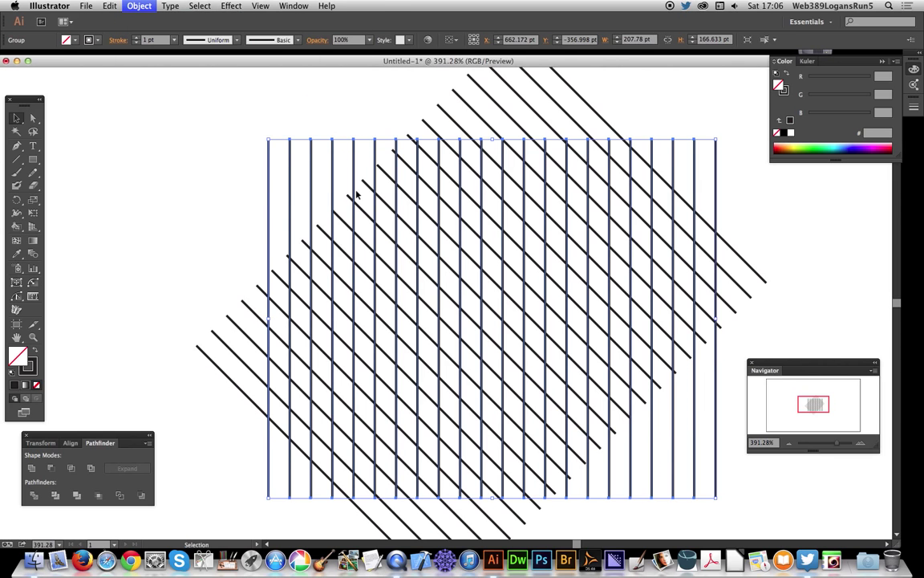
pyautogui.write('-45')
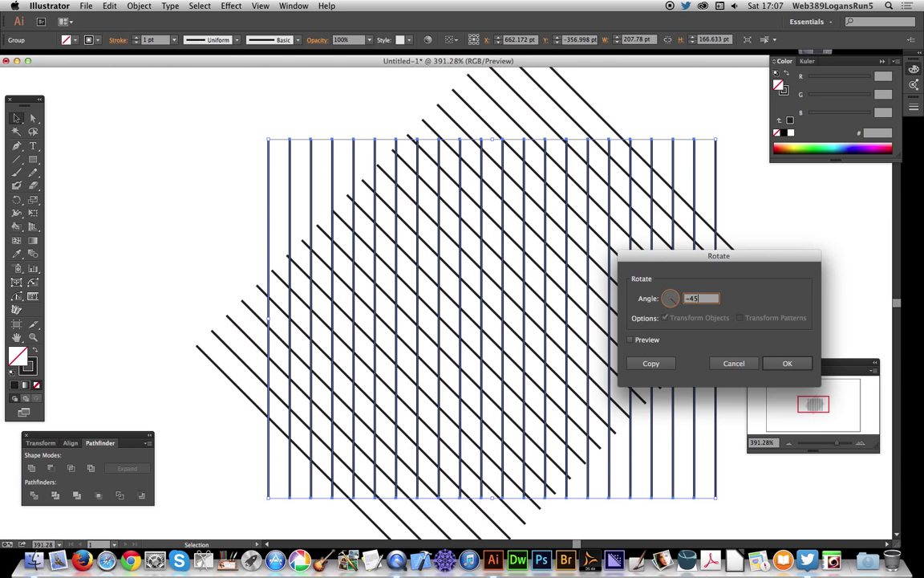
pyautogui.press('Return')
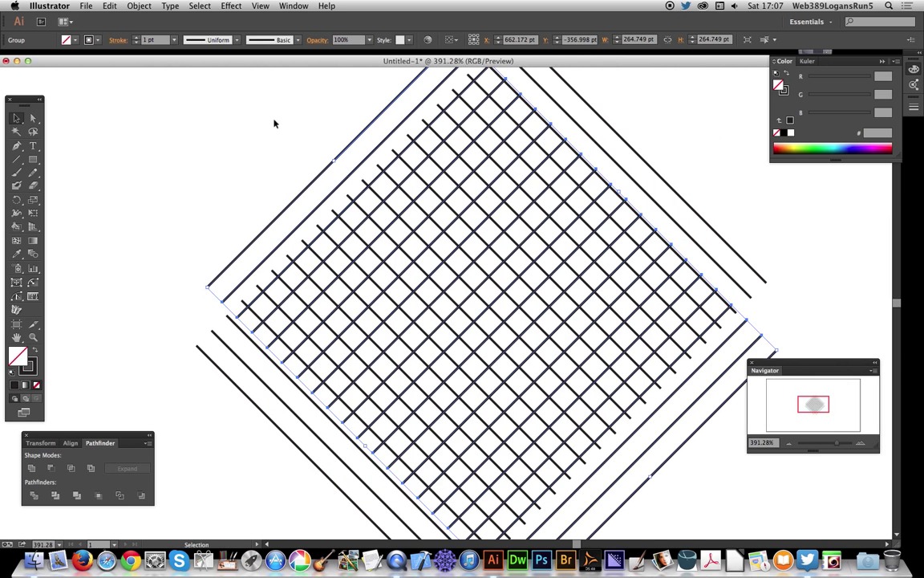
pyautogui.press('super+a')
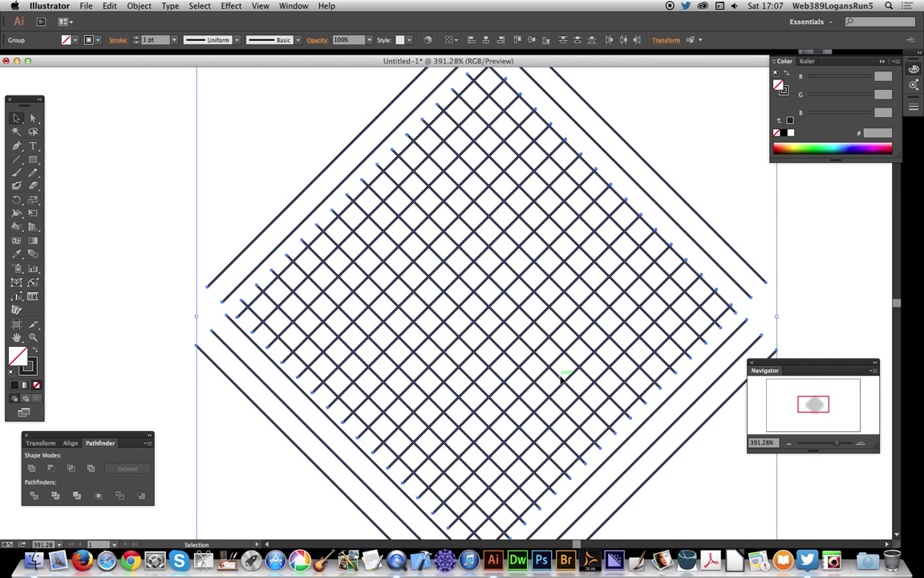
# Draw a vertical line near the grid's left side and a matching one on its right side
pyautogui.click(20, 161)
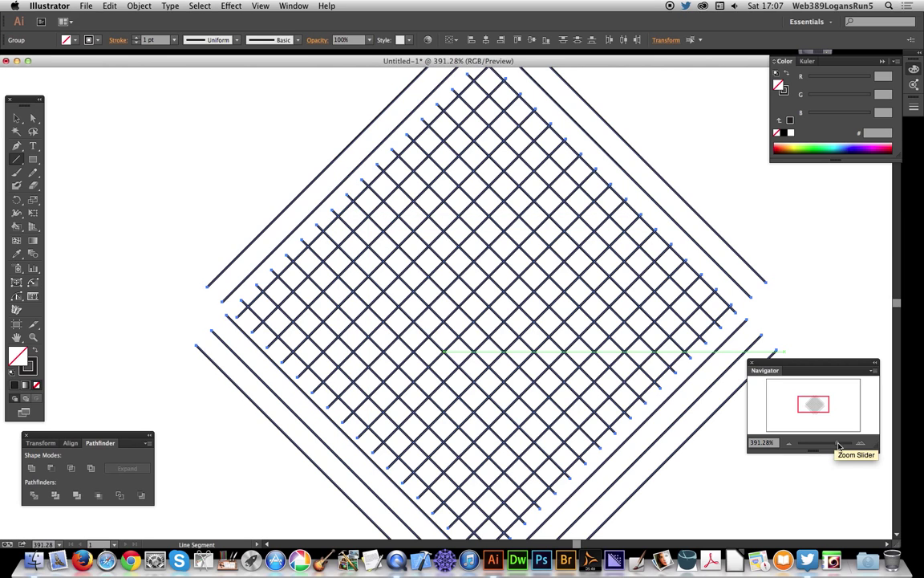
pyautogui.moveTo(838, 444); pyautogui.dragTo(843, 444)
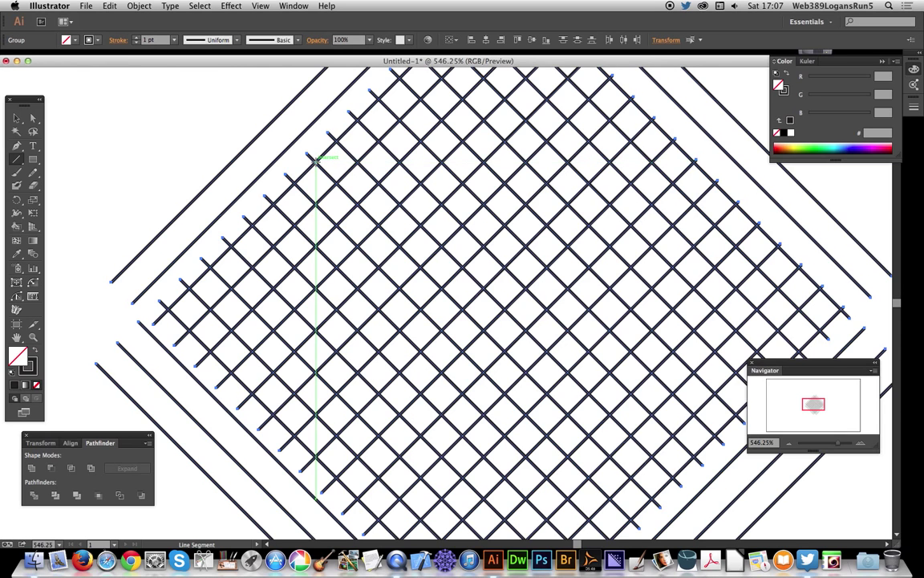
pyautogui.moveTo(315, 166); pyautogui.dragTo(317, 453)
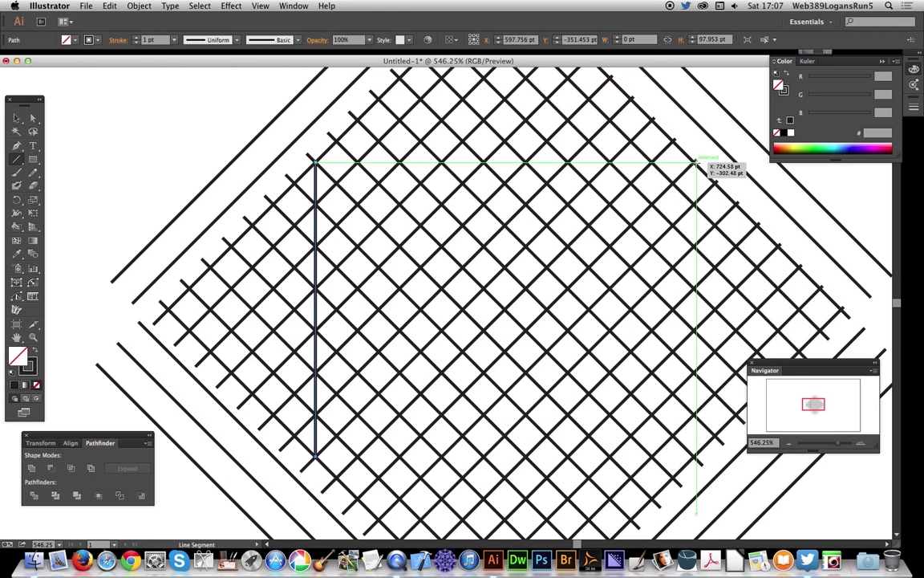
pyautogui.moveTo(695, 162); pyautogui.dragTo(695, 460)
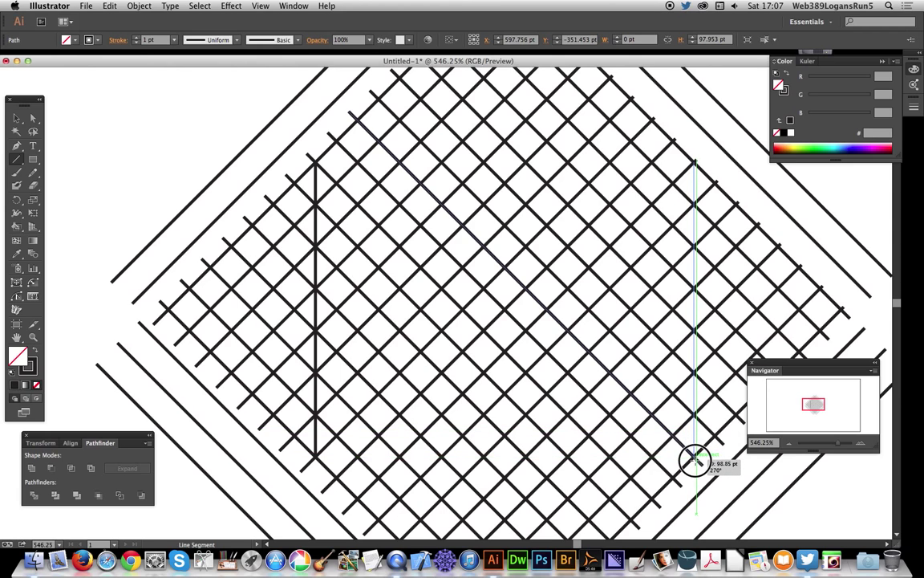
pyautogui.moveTo(695, 459); pyautogui.dragTo(695, 460)
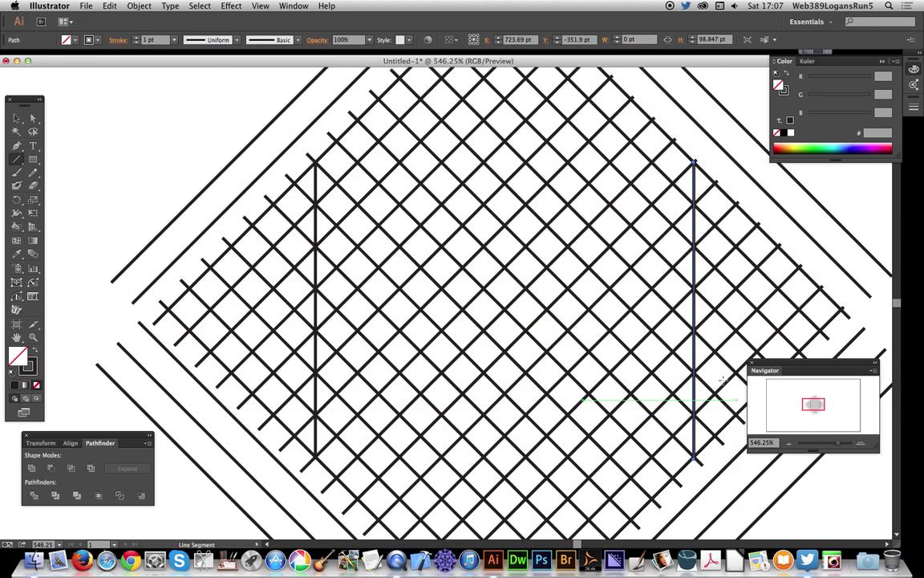
pyautogui.click(16, 117)
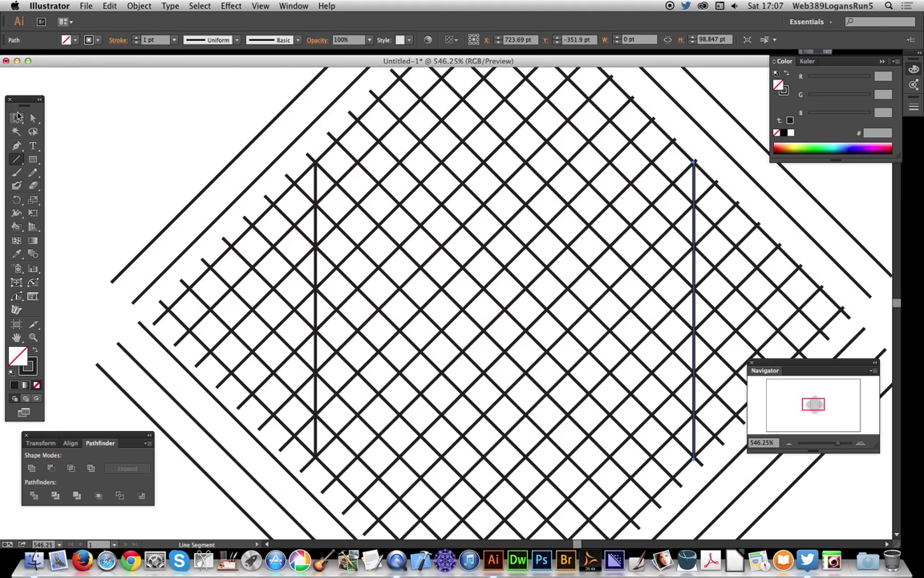
pyautogui.click(693, 241)
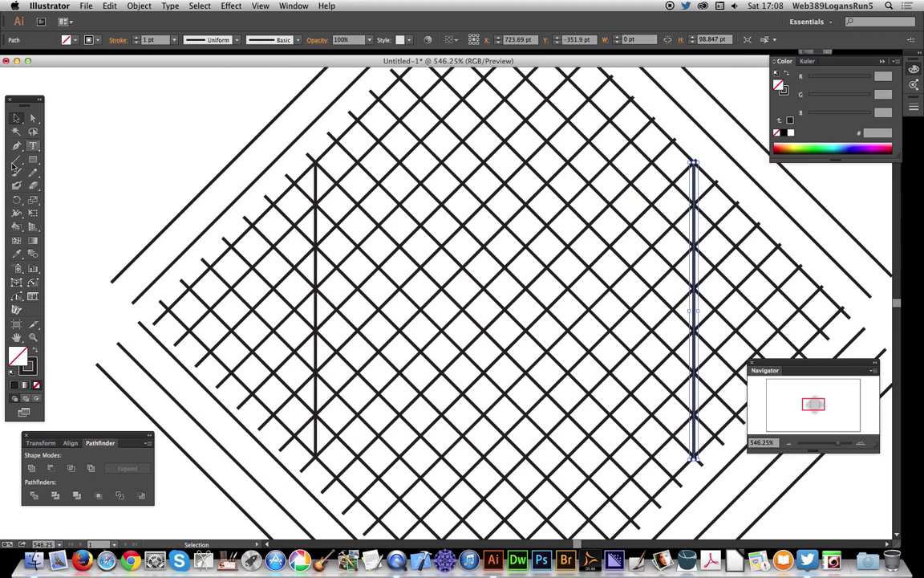
# Blend the two vertical lines together using Specified Steps set to 17
pyautogui.click(20, 118)
pyautogui.keyDown('shift'); pyautogui.click(317, 230); pyautogui.keyUp('shift')
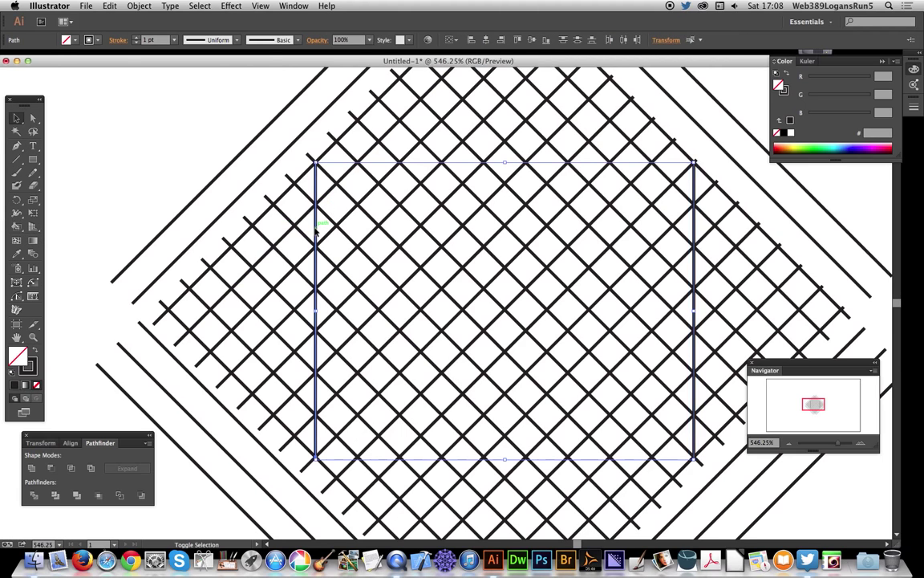
pyautogui.doubleClick(35, 255)
pyautogui.doubleClick(522, 262)
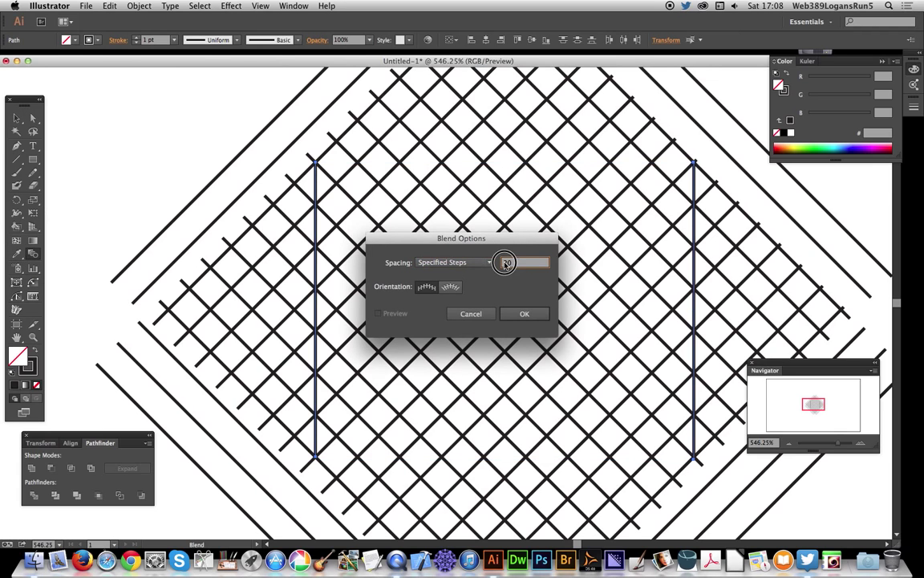
pyautogui.write('1')
pyautogui.press('Return')
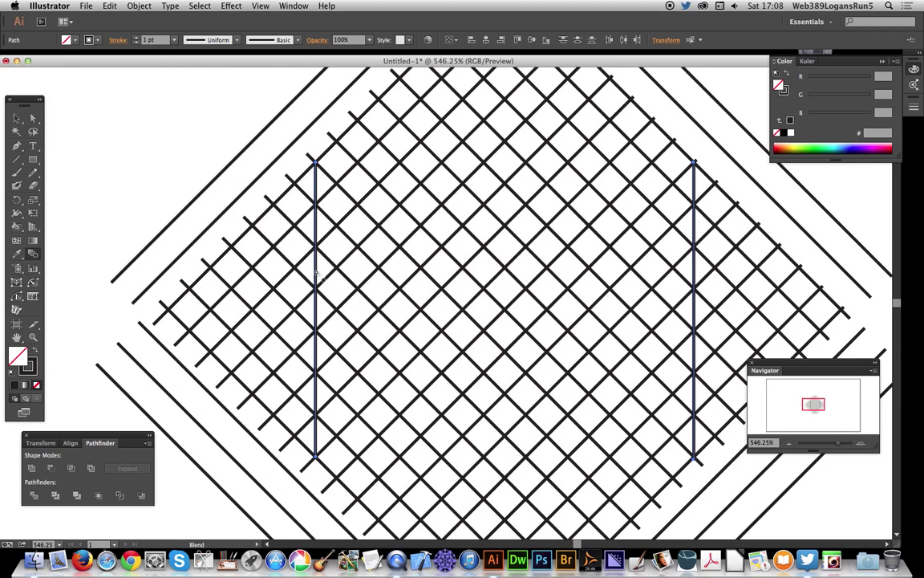
pyautogui.click(695, 277)
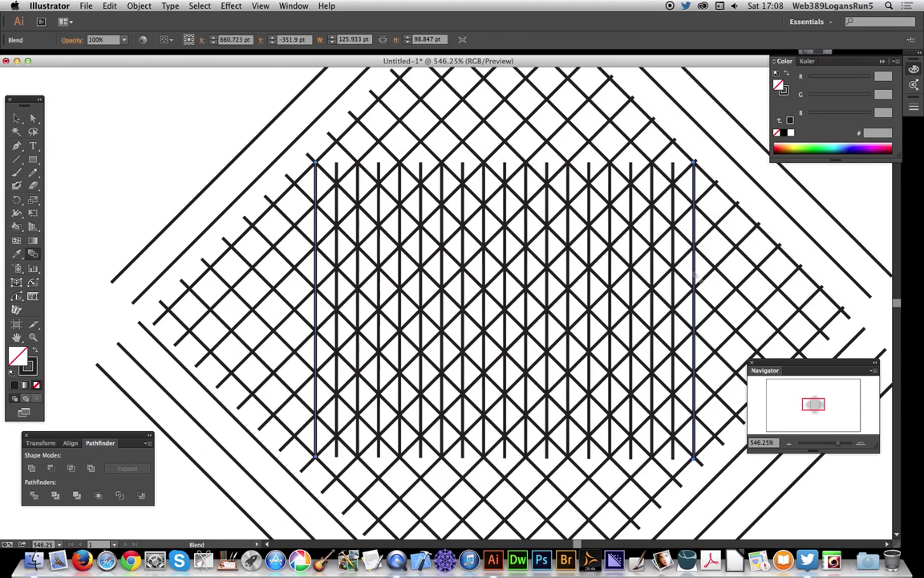
pyautogui.click(18, 118)
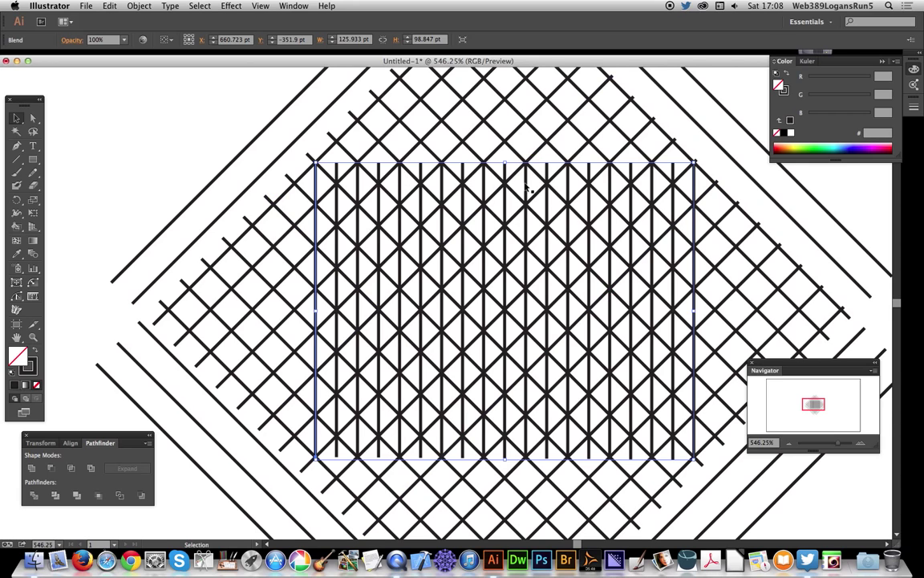
# Select every grid line and expand twice so the blend becomes grouped ordinary paths
pyautogui.moveTo(199, 100); pyautogui.dragTo(736, 451)
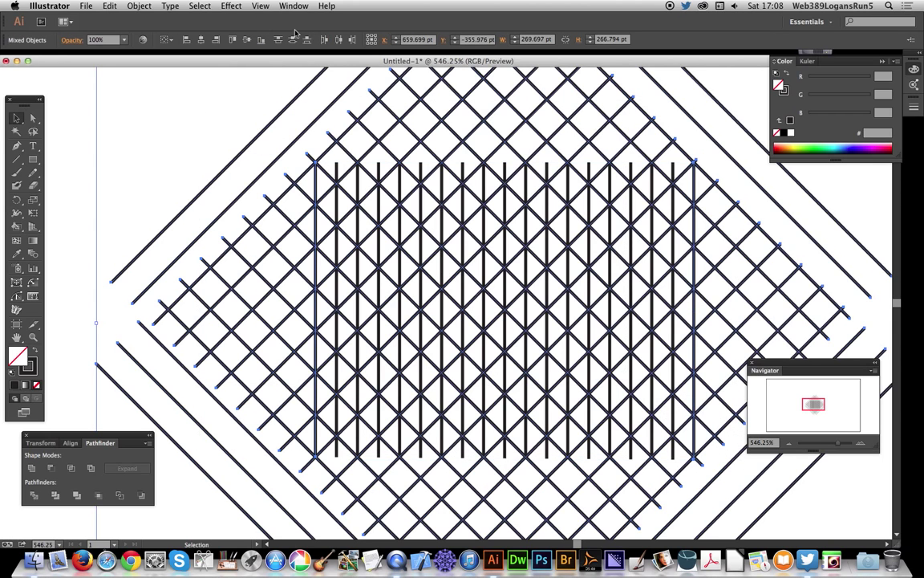
pyautogui.click(139, 6)
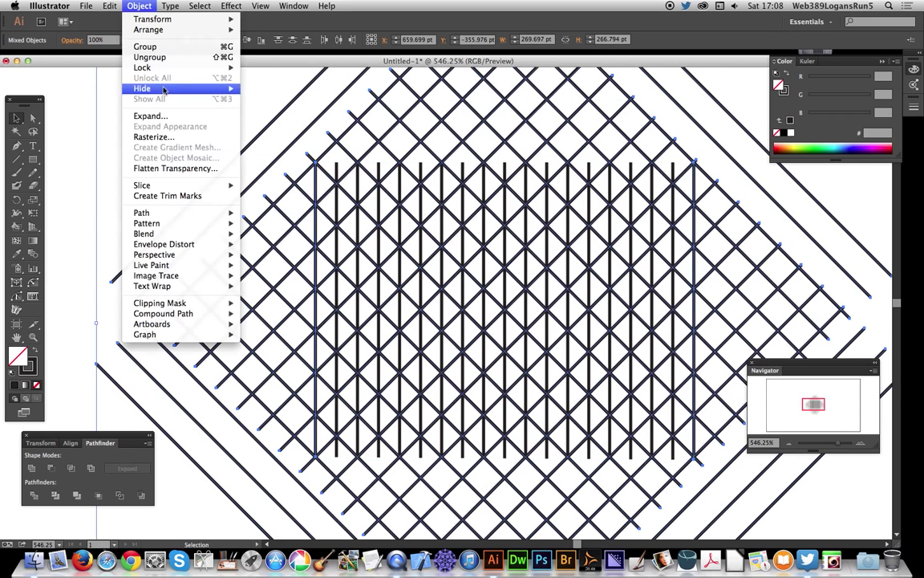
pyautogui.click(145, 104)
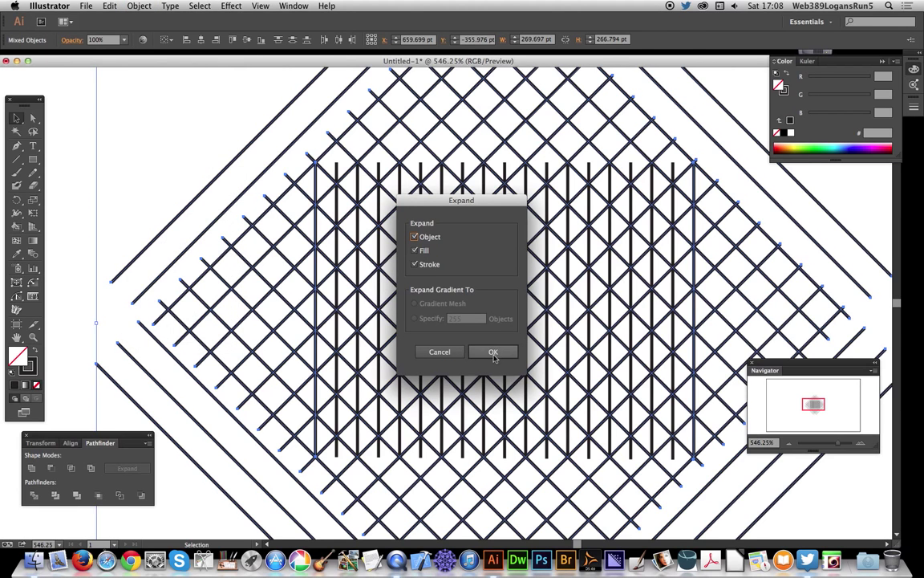
pyautogui.click(492, 351)
pyautogui.click(139, 6)
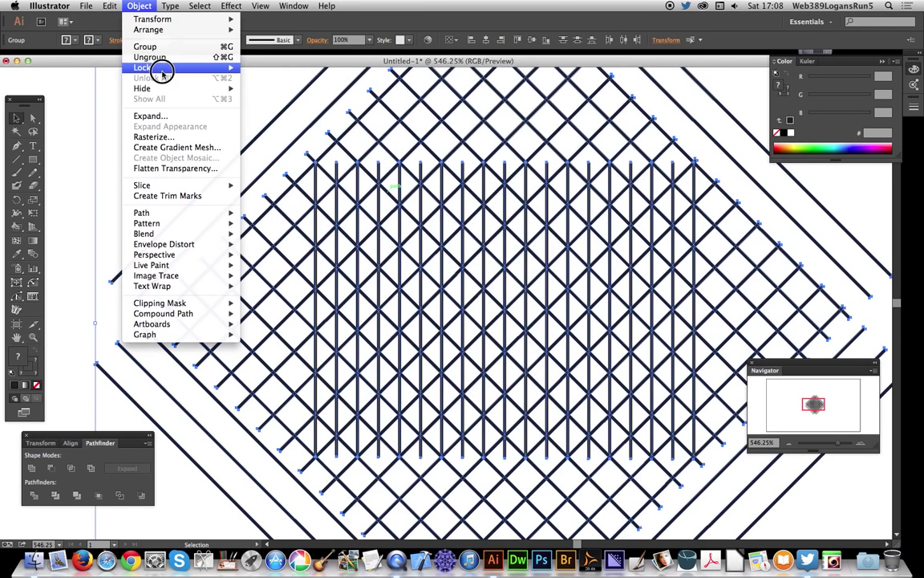
pyautogui.click(150, 116)
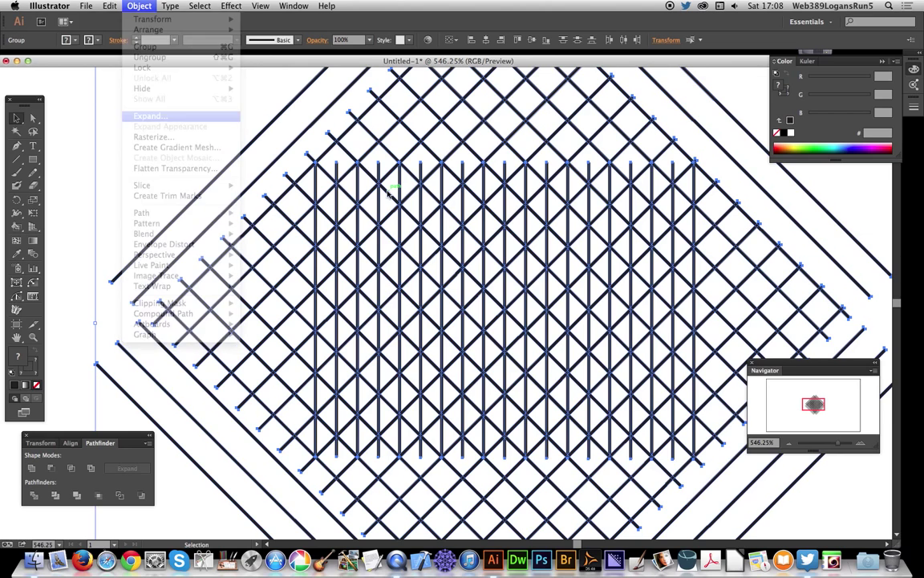
pyautogui.click(493, 352)
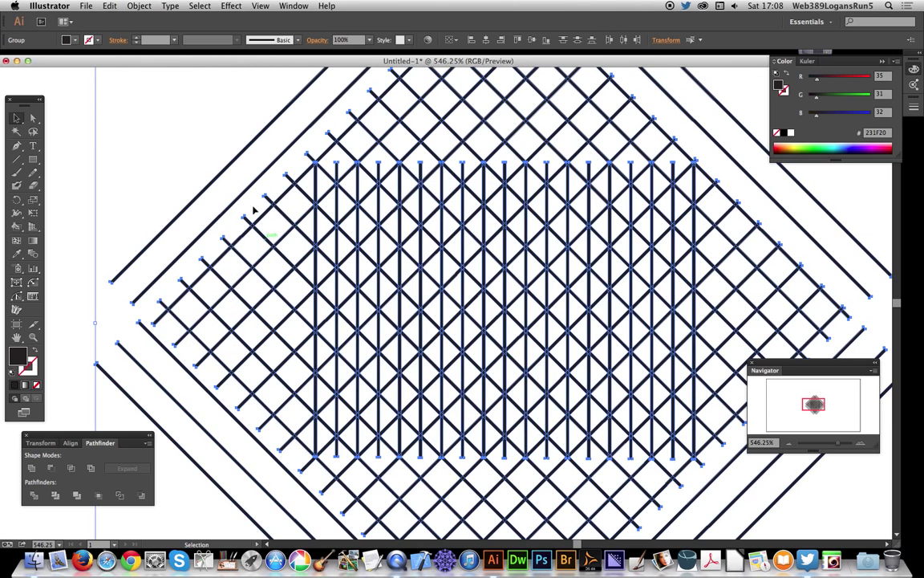
pyautogui.moveTo(80, 130); pyautogui.dragTo(345, 253)
# Draw a rectangle covering the centre of the grid
pyautogui.click(35, 162)
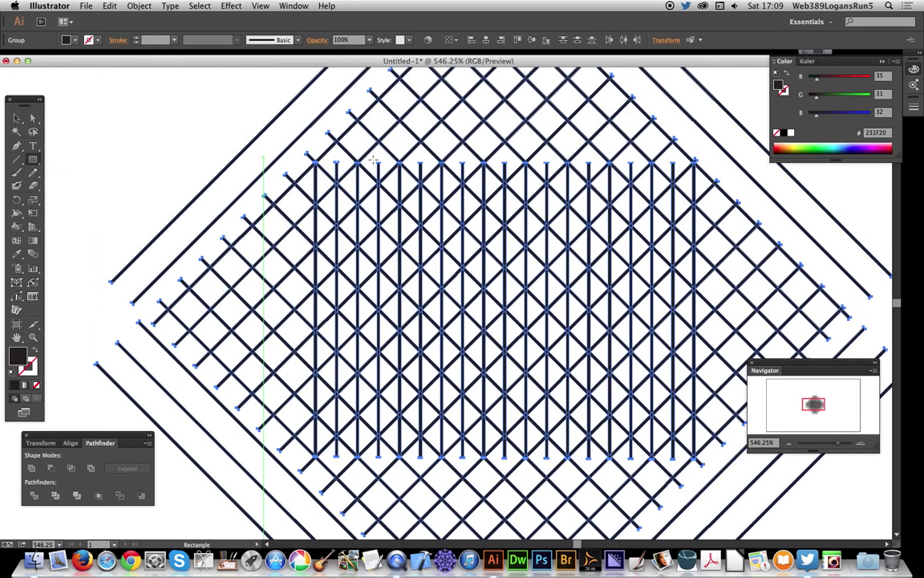
pyautogui.moveTo(312, 171); pyautogui.dragTo(714, 430)
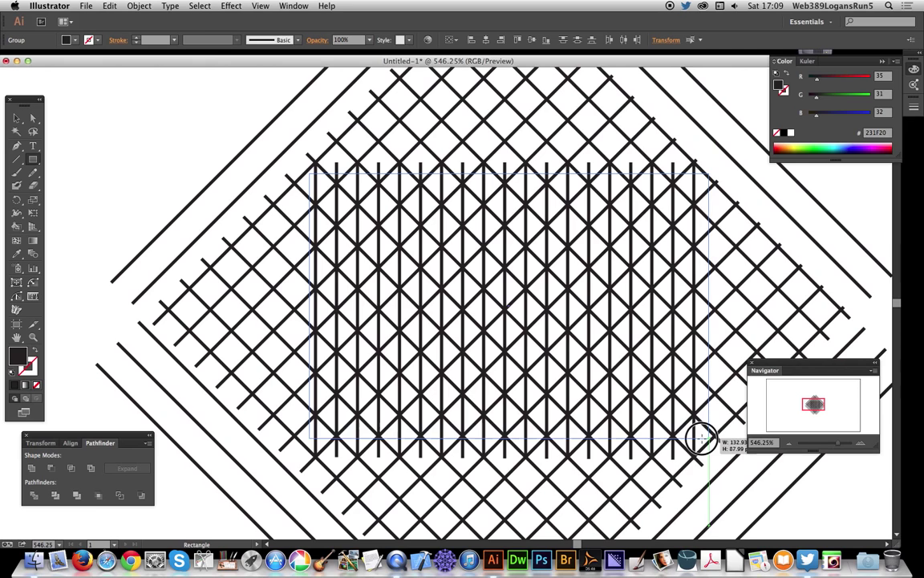
pyautogui.moveTo(714, 430); pyautogui.dragTo(705, 438)
# Select the rectangle with the whole grid and make a clipping mask from it
pyautogui.press('v')
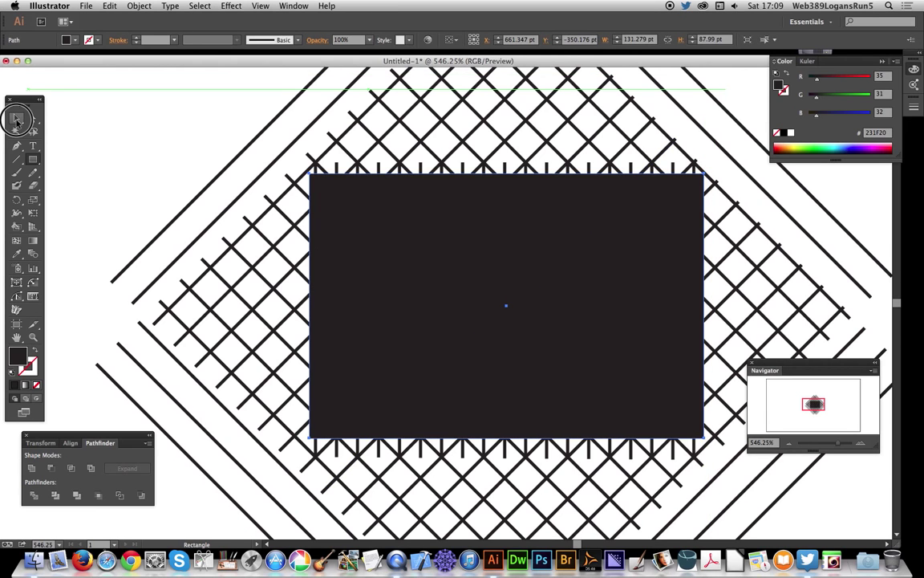
pyautogui.moveTo(166, 107); pyautogui.dragTo(819, 485)
pyautogui.click(140, 6)
pyautogui.moveTo(160, 303)
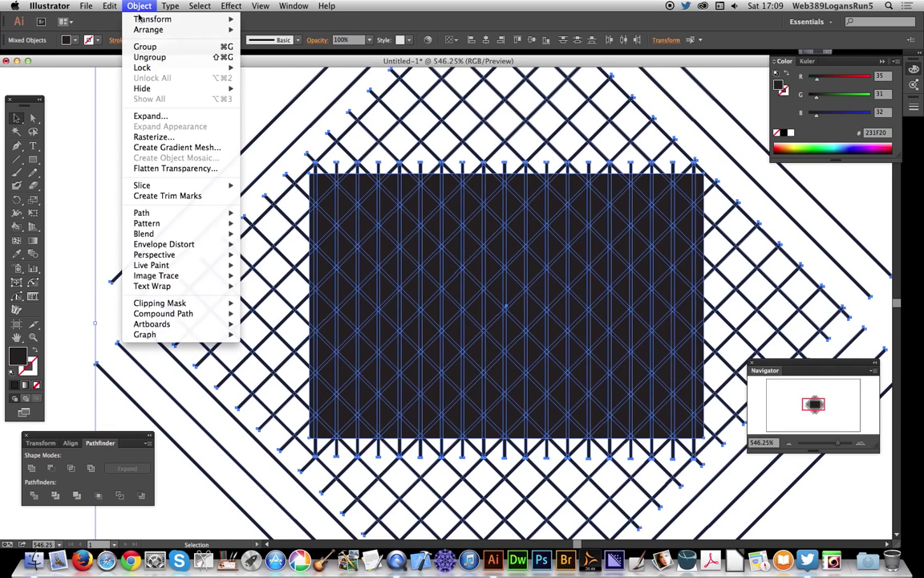
pyautogui.click(263, 303)
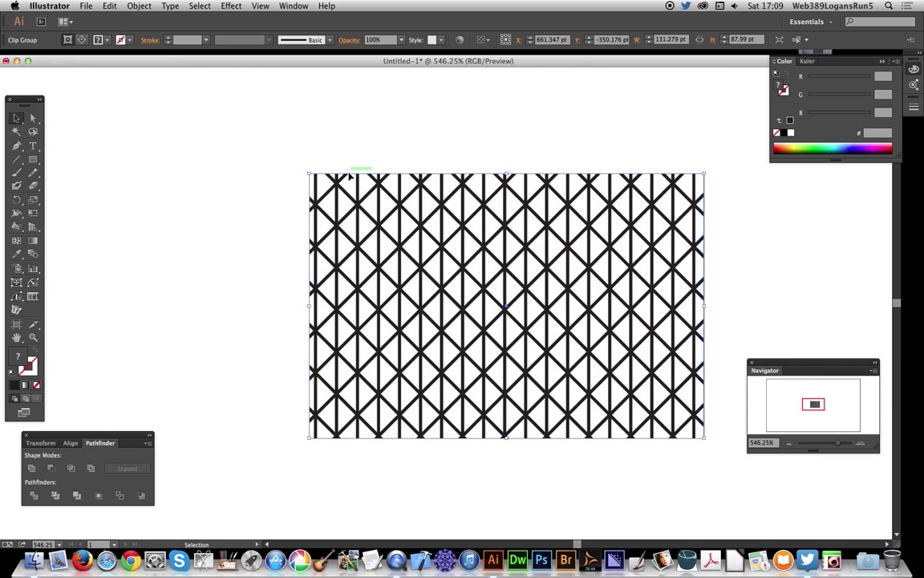
# Move the clipped grid up-left and Pathfinder-Crop it to the rectangle
pyautogui.moveTo(319, 163); pyautogui.dragTo(245, 152)
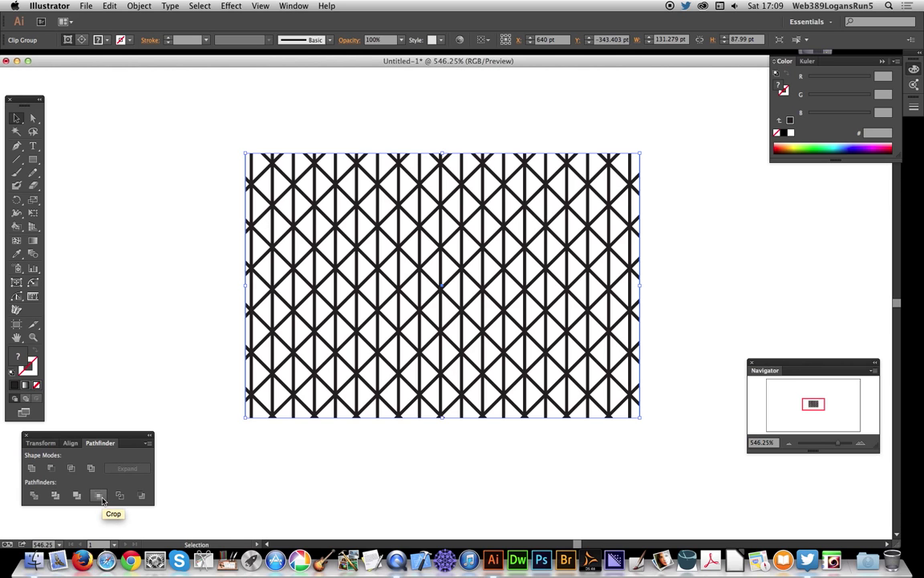
pyautogui.click(294, 6)
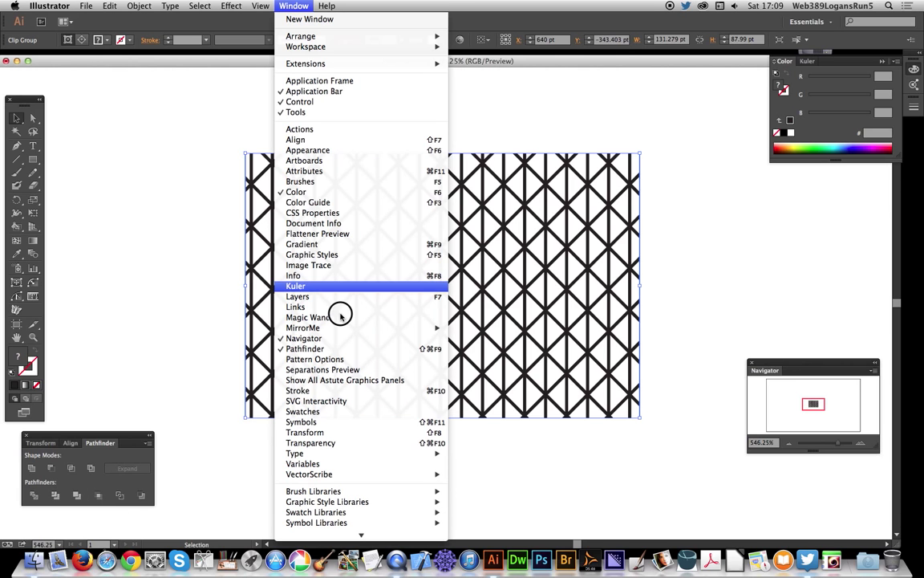
pyautogui.click(100, 495)
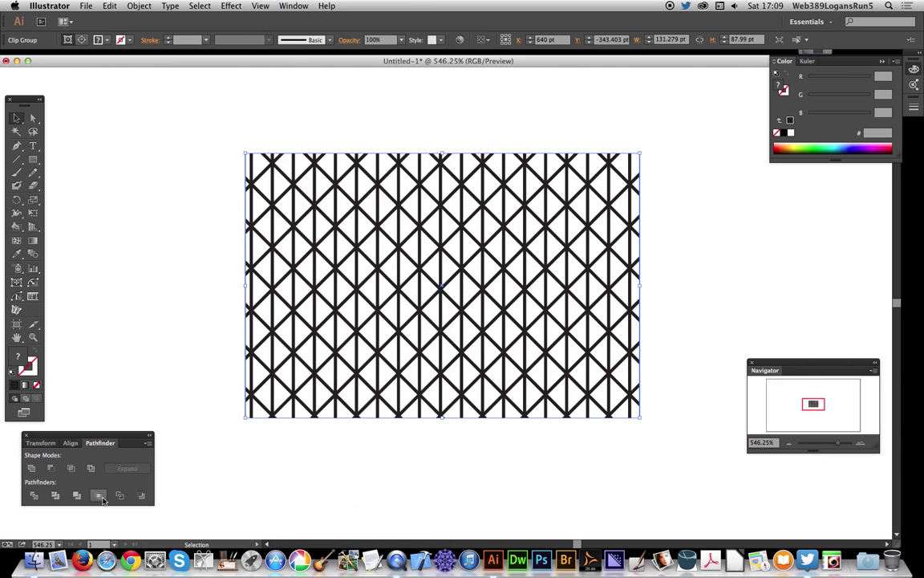
pyautogui.click(99, 495)
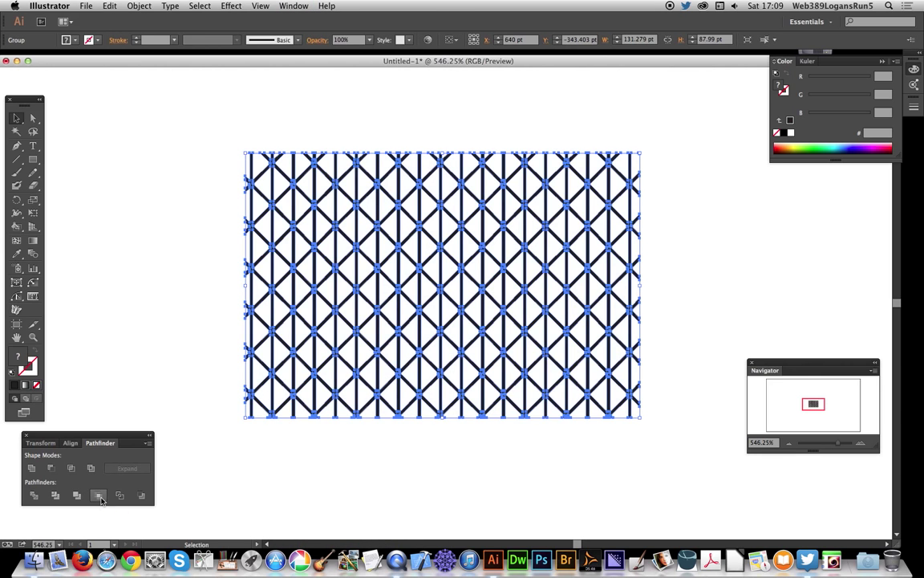
# Nudge the grid to the right and ungroup it into separate lines
pyautogui.click(295, 122)
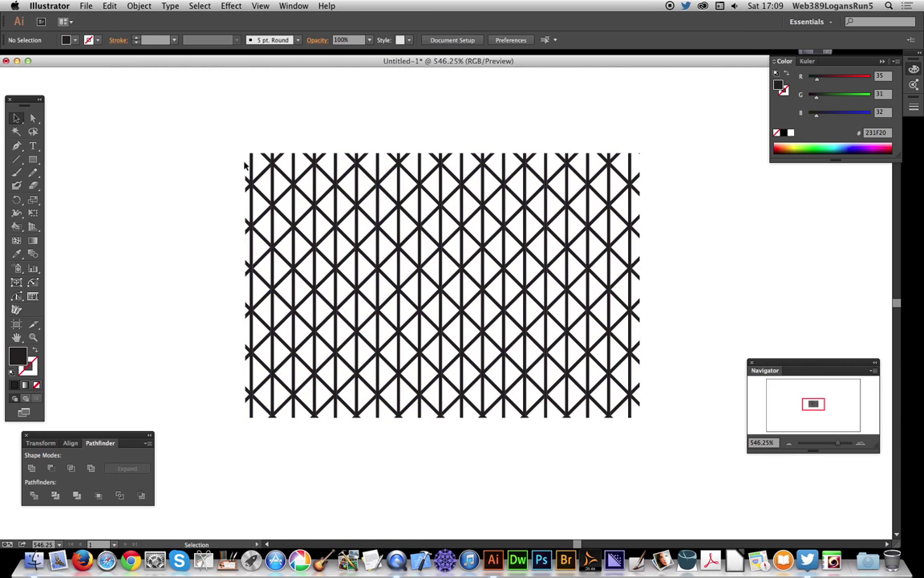
pyautogui.moveTo(255, 156); pyautogui.dragTo(328, 173)
pyautogui.moveTo(233, 140); pyautogui.dragTo(289, 201)
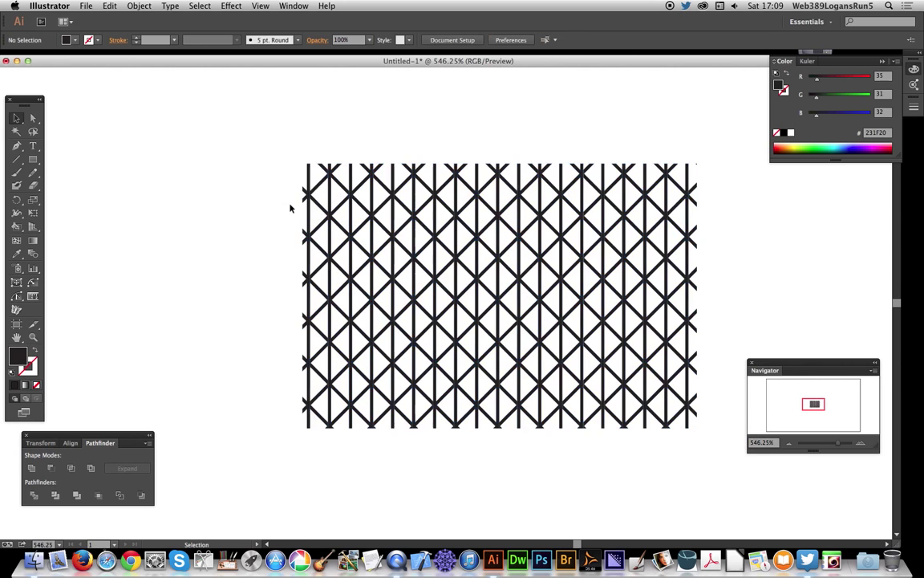
pyautogui.moveTo(277, 153); pyautogui.dragTo(377, 225)
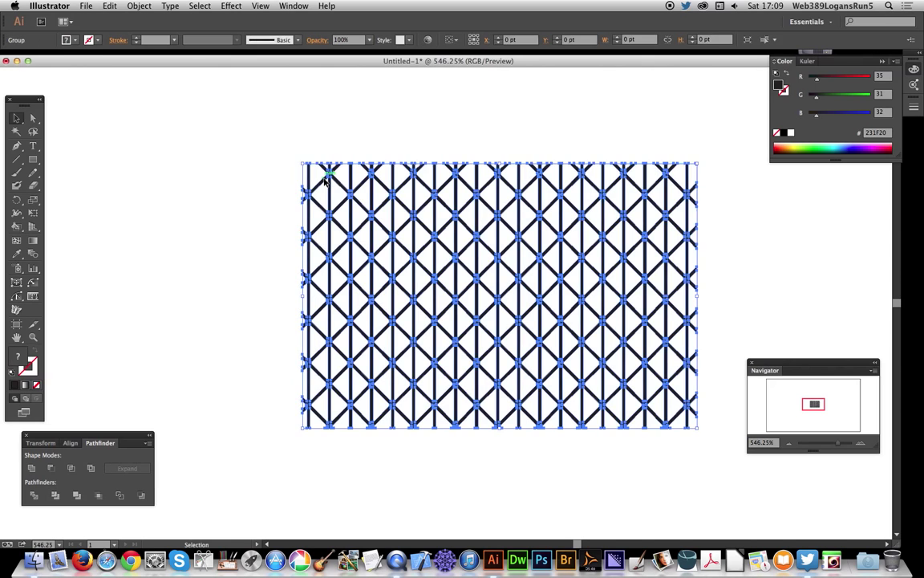
pyautogui.click(138, 6)
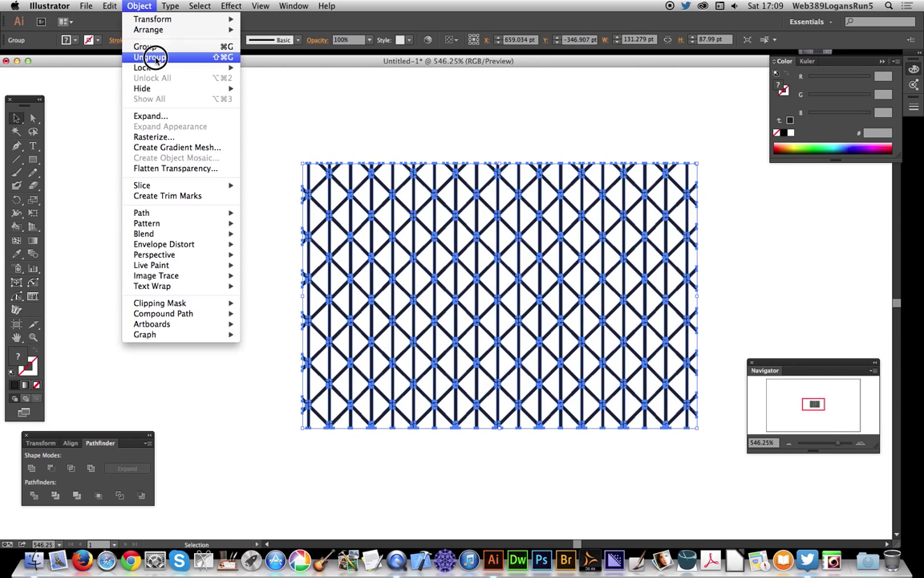
pyautogui.click(153, 29)
pyautogui.click(329, 149)
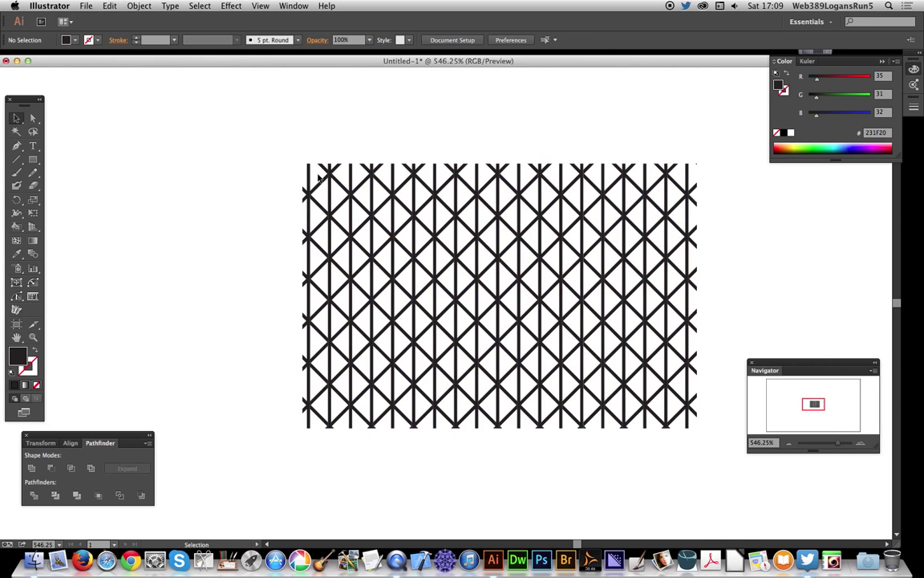
# Unite all grid lines with Pathfinder, then undo to keep them as separate strokes
pyautogui.moveTo(291, 151); pyautogui.dragTo(709, 448)
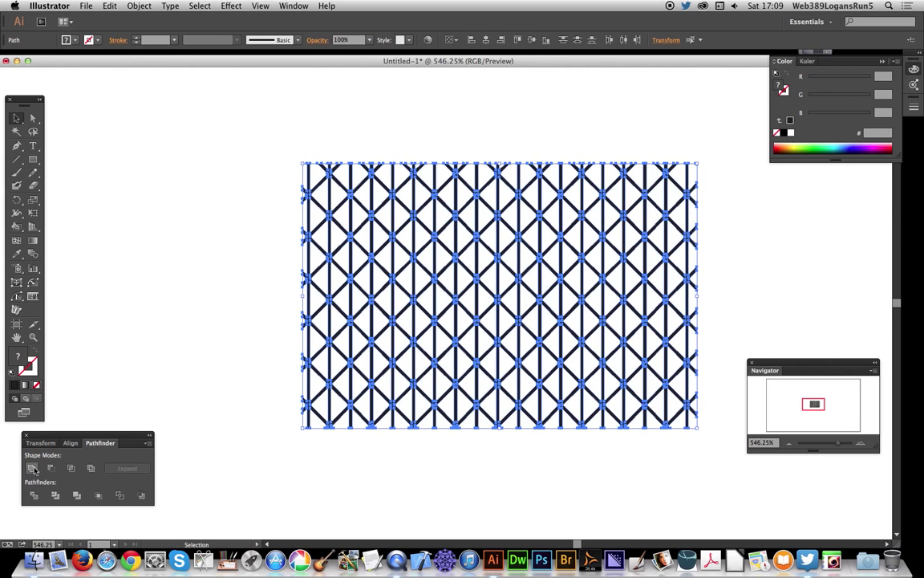
pyautogui.click(32, 468)
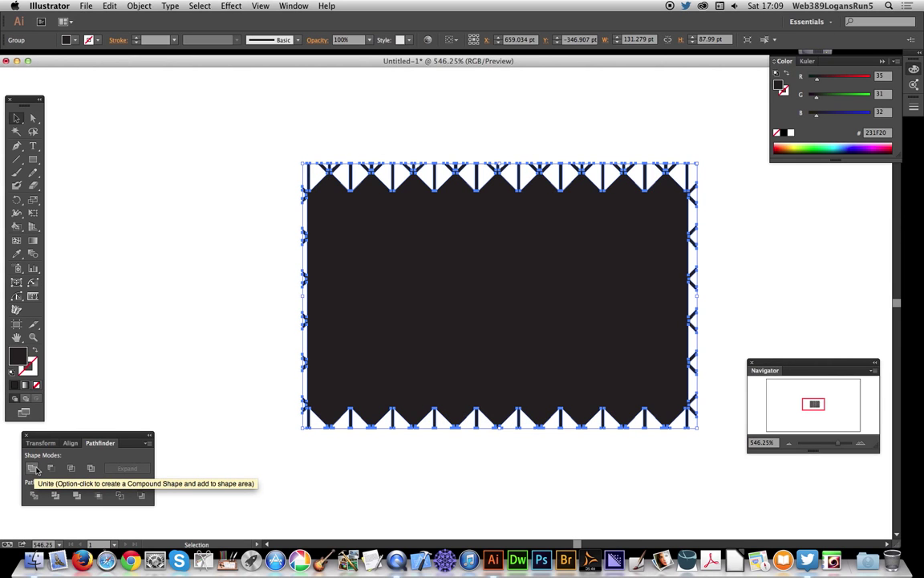
pyautogui.click(110, 5)
pyautogui.click(121, 14)
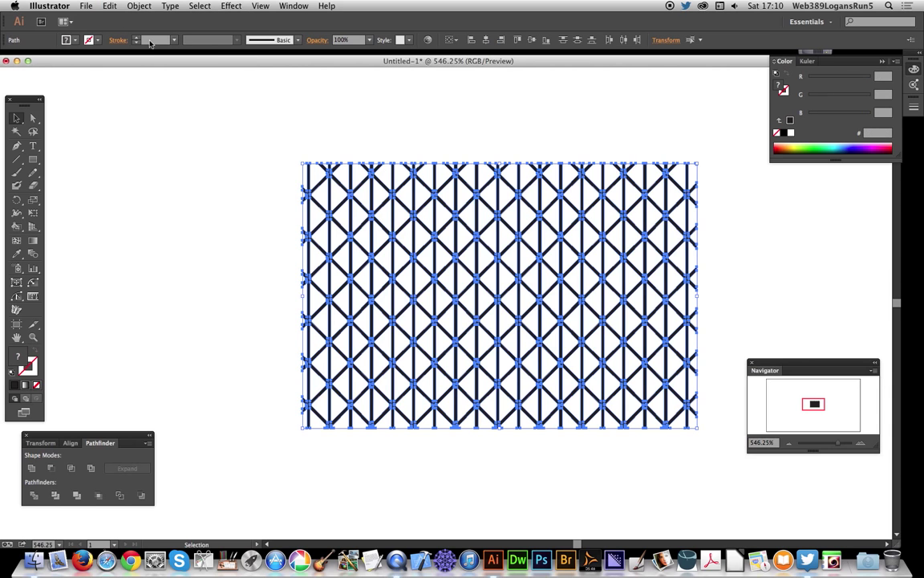
pyautogui.click(231, 220)
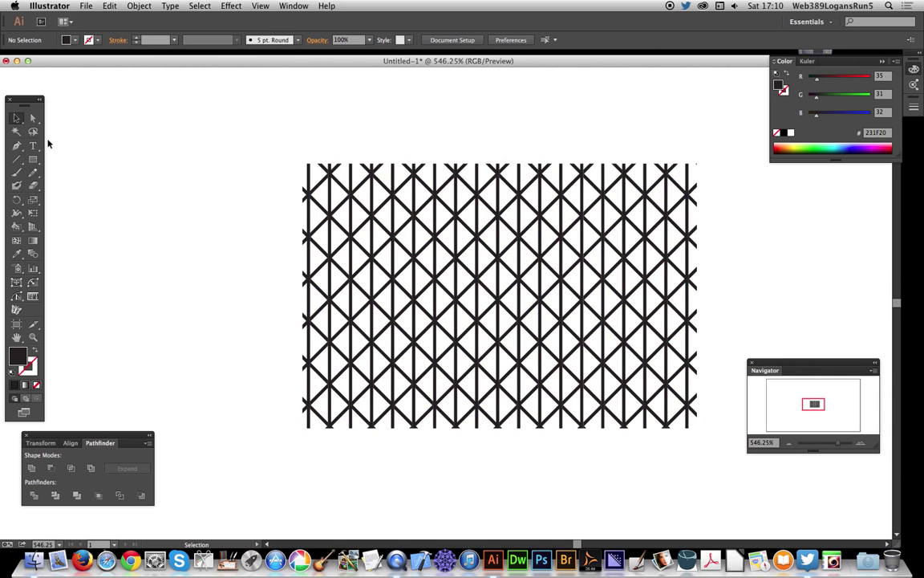
pyautogui.click(33, 159)
# Draw a small rectangle left of the grid and set its fill to None
pyautogui.moveTo(179, 173); pyautogui.dragTo(231, 218)
pyautogui.click(67, 40)
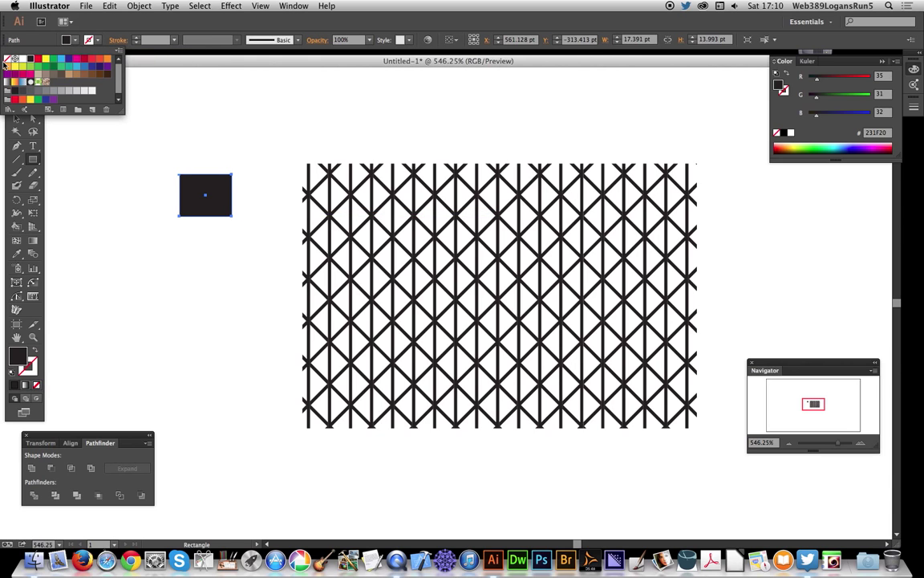
pyautogui.click(10, 59)
pyautogui.click(140, 32)
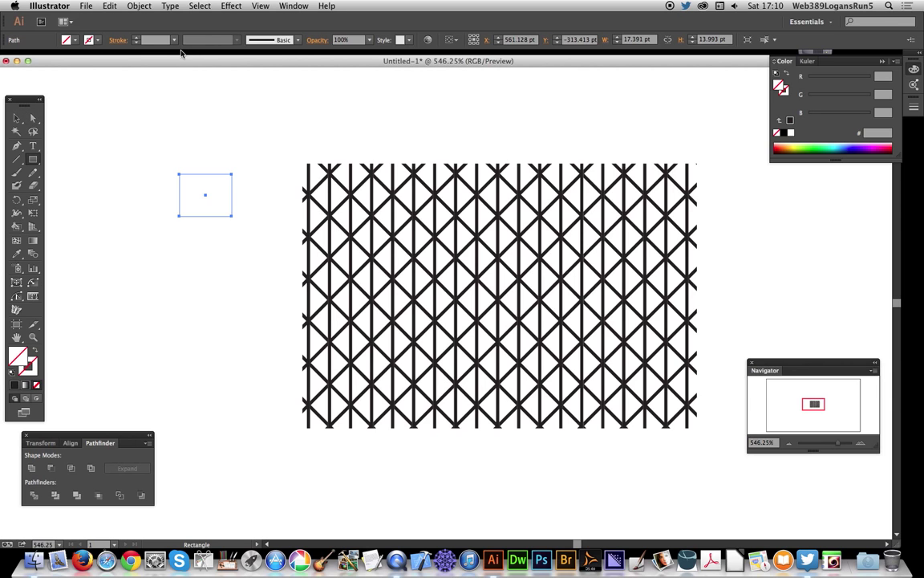
# Try Select Same Fill & Stroke, deselect, then marquee-select every line of the grid
pyautogui.click(200, 5)
pyautogui.moveTo(207, 105)
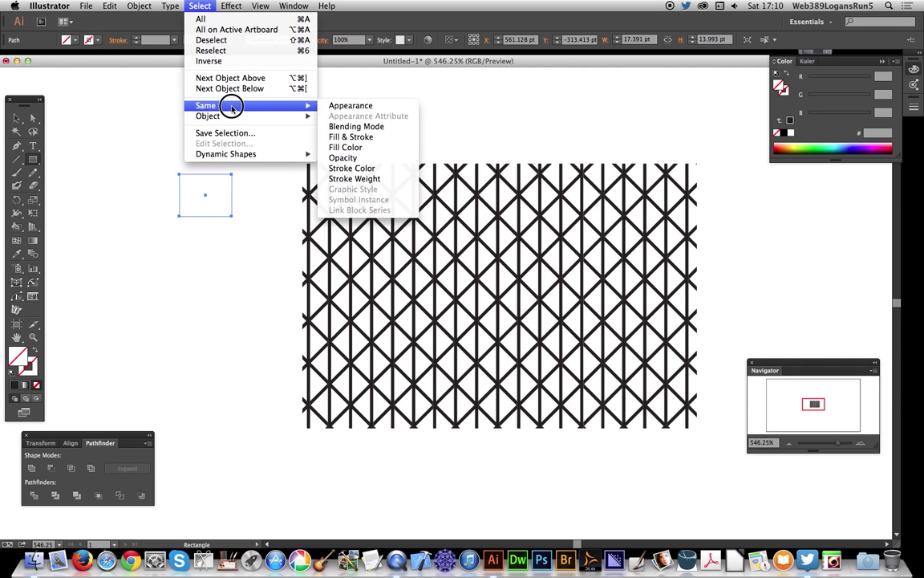
pyautogui.click(357, 138)
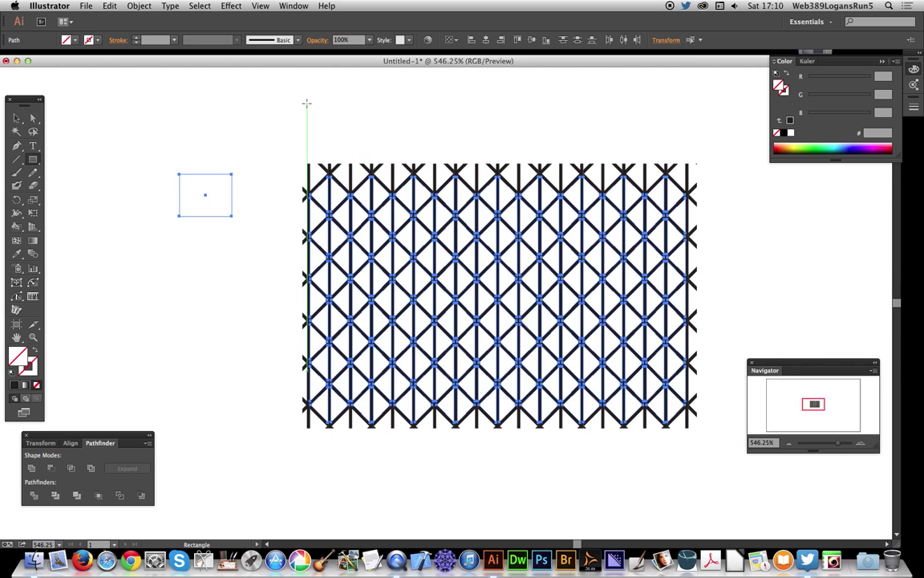
pyautogui.press('super+shift+a')
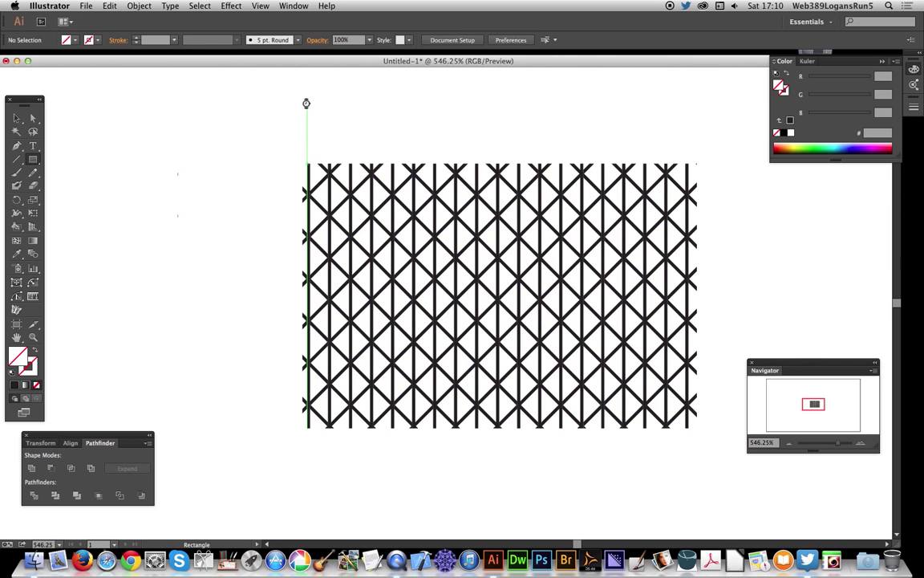
pyautogui.click(16, 118)
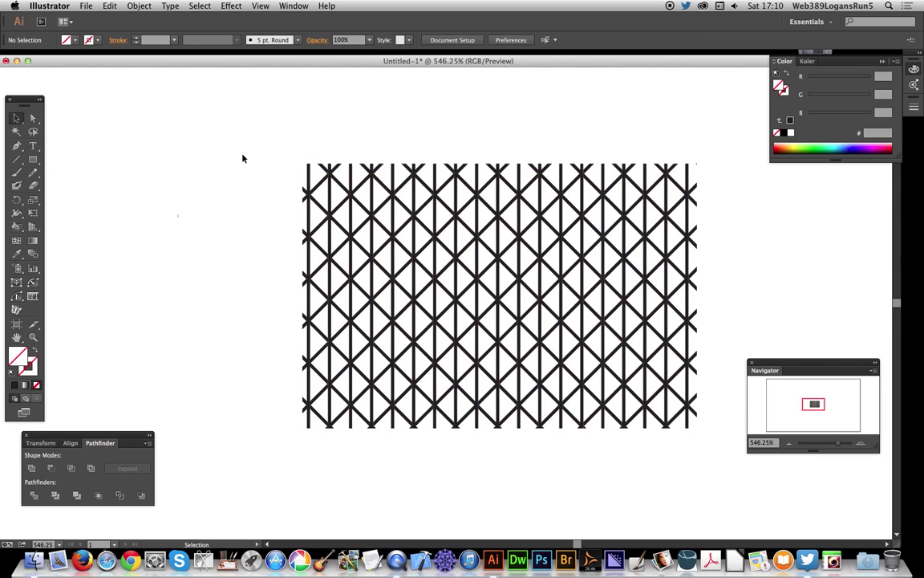
pyautogui.moveTo(255, 154); pyautogui.dragTo(622, 345)
pyautogui.moveTo(679, 372); pyautogui.dragTo(694, 424)
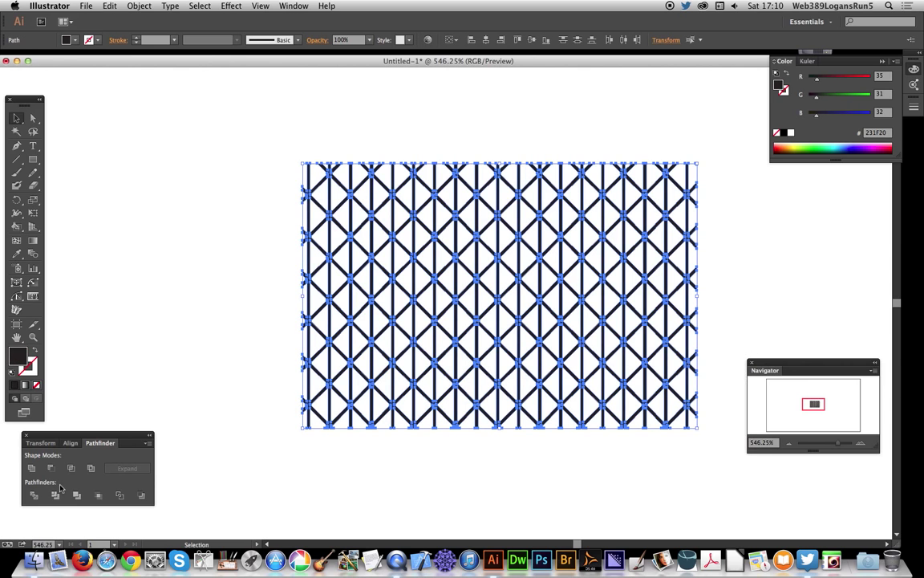
# Group the grid lines and move the group toward the left
pyautogui.click(31, 469)
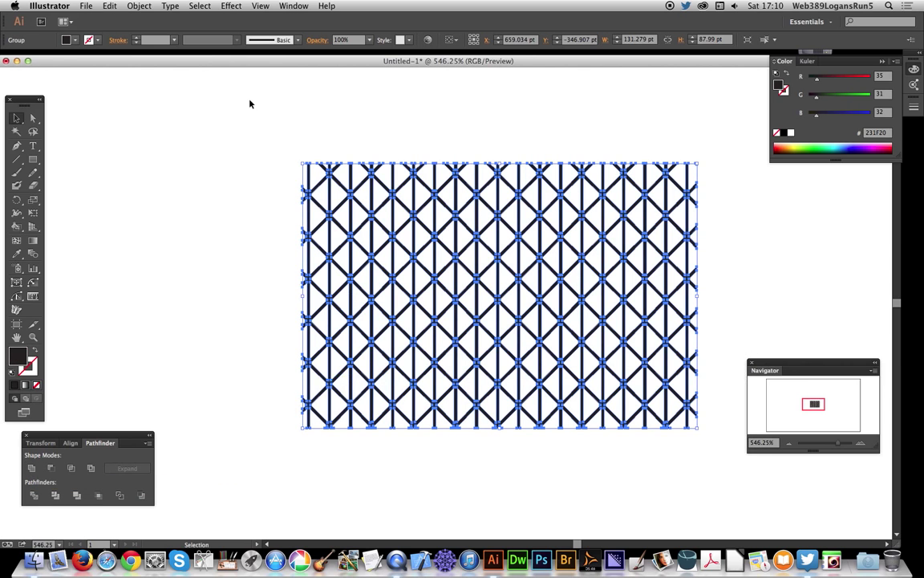
pyautogui.click(225, 94)
pyautogui.moveTo(307, 165); pyautogui.dragTo(258, 135)
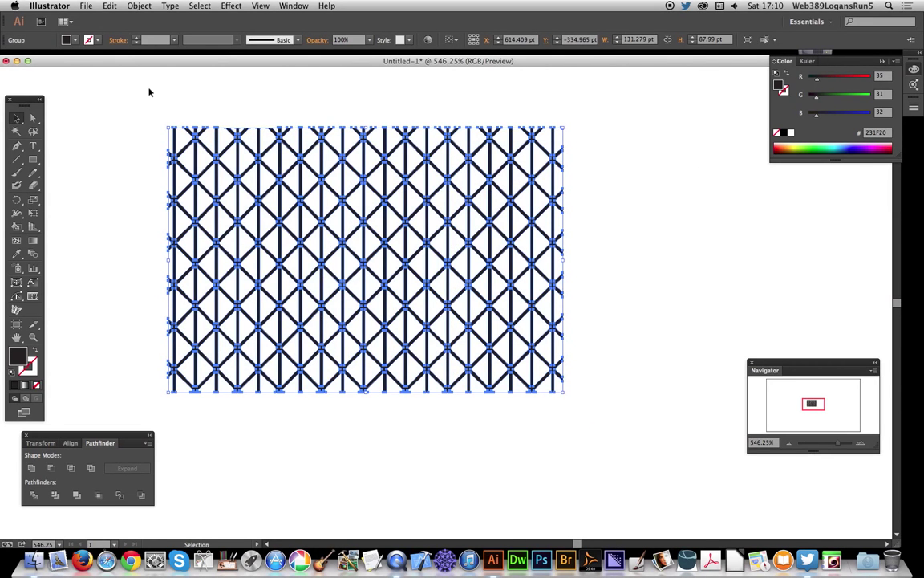
# Test red and purple, settle on black lines, then scale the grid to about 179 by 96 pt
pyautogui.click(850, 78)
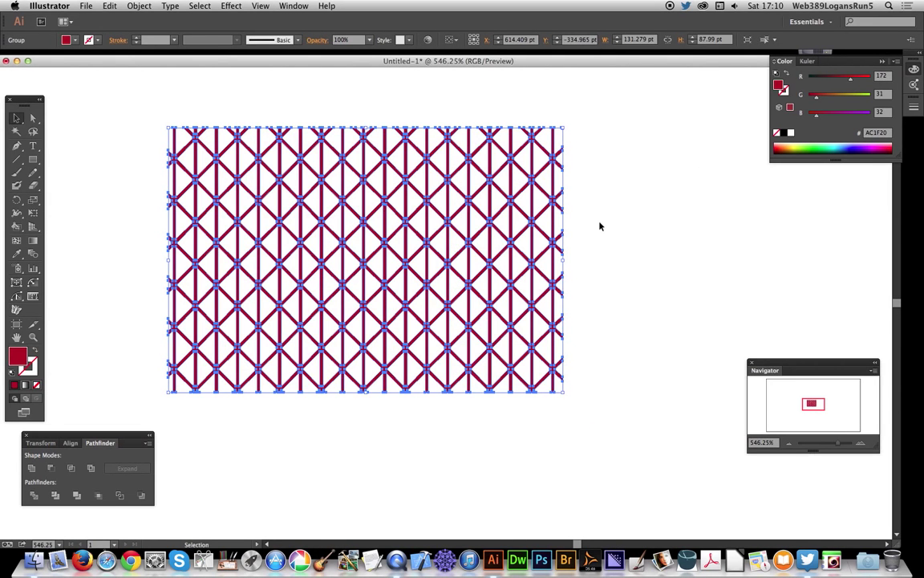
pyautogui.click(844, 113)
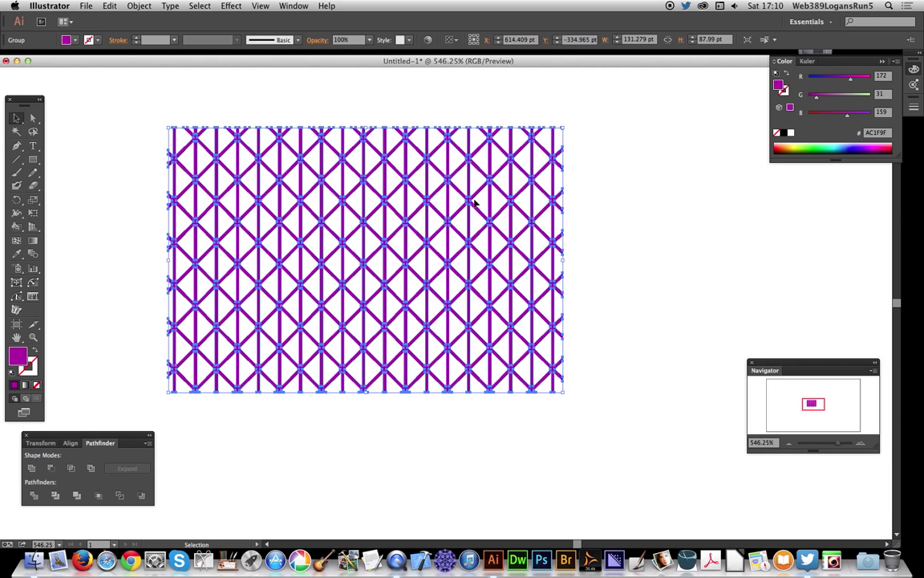
pyautogui.click(785, 133)
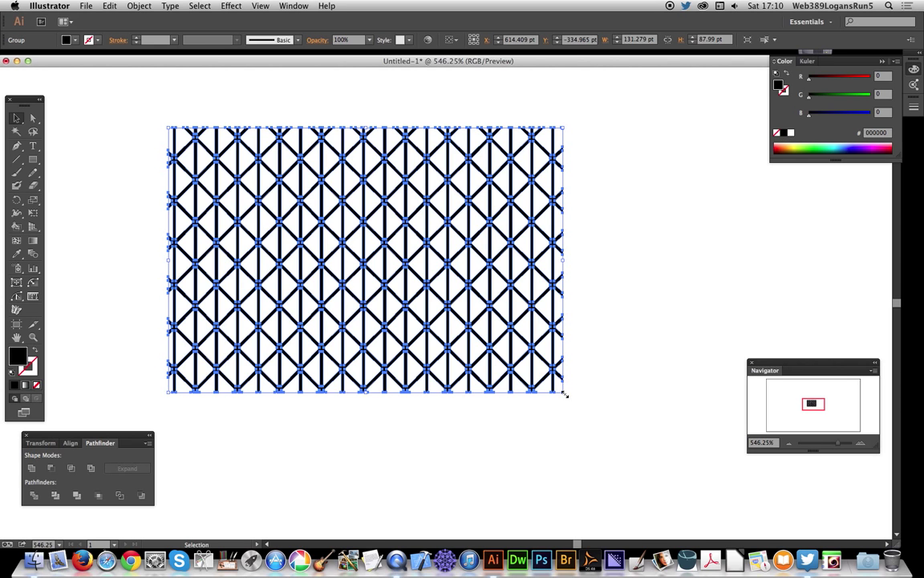
pyautogui.moveTo(564, 393)
pyautogui.mouseDown()
pyautogui.moveTo(692, 482)
pyautogui.moveTo(706, 419)
pyautogui.mouseUp()
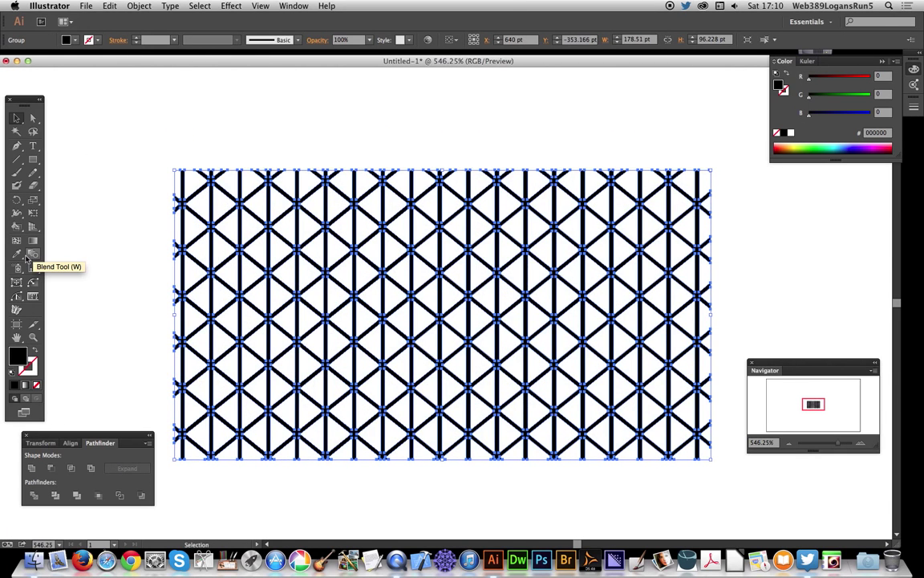
# With the Live Paint Bucket, fill three central triangles in red, orange-red and orange
pyautogui.moveTo(18, 228); pyautogui.dragTo(18, 229)
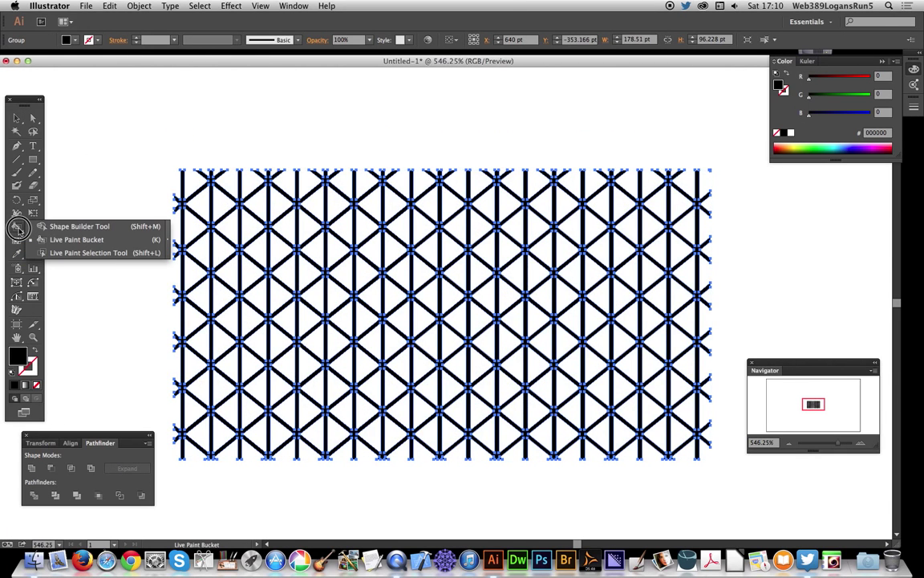
pyautogui.click(74, 240)
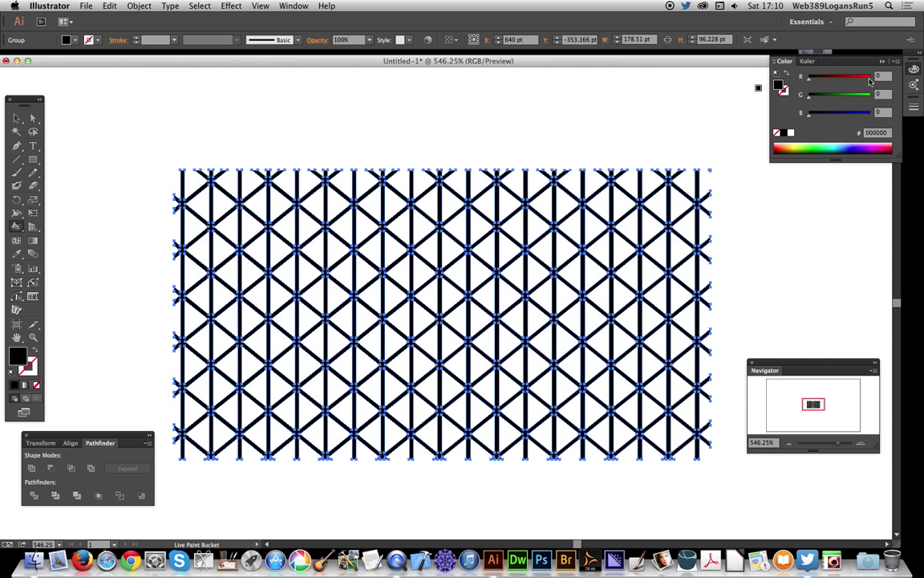
pyautogui.click(857, 77)
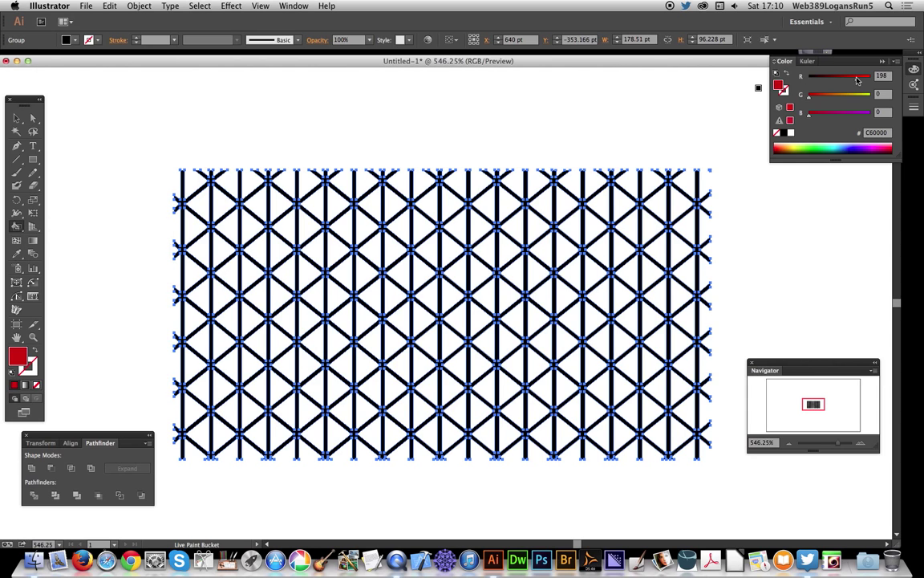
pyautogui.click(460, 276)
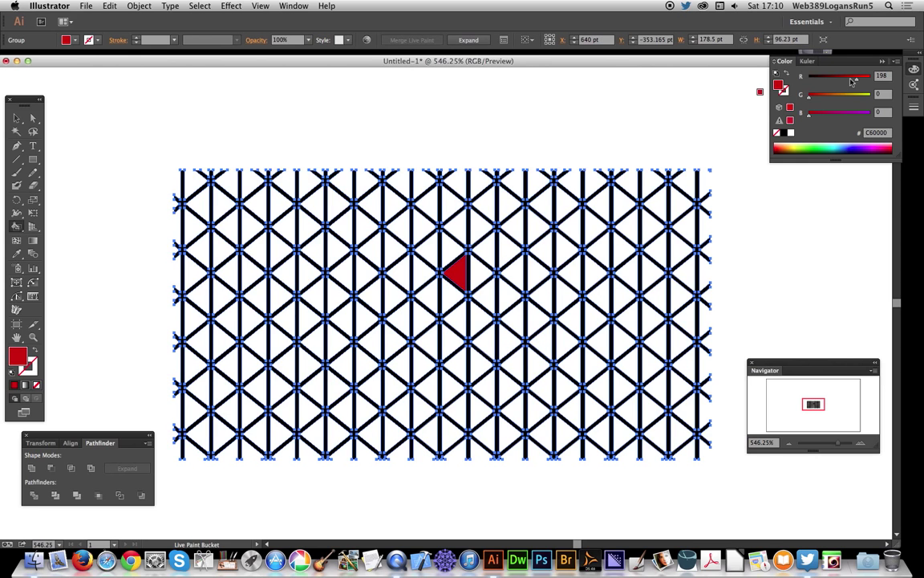
pyautogui.click(825, 95)
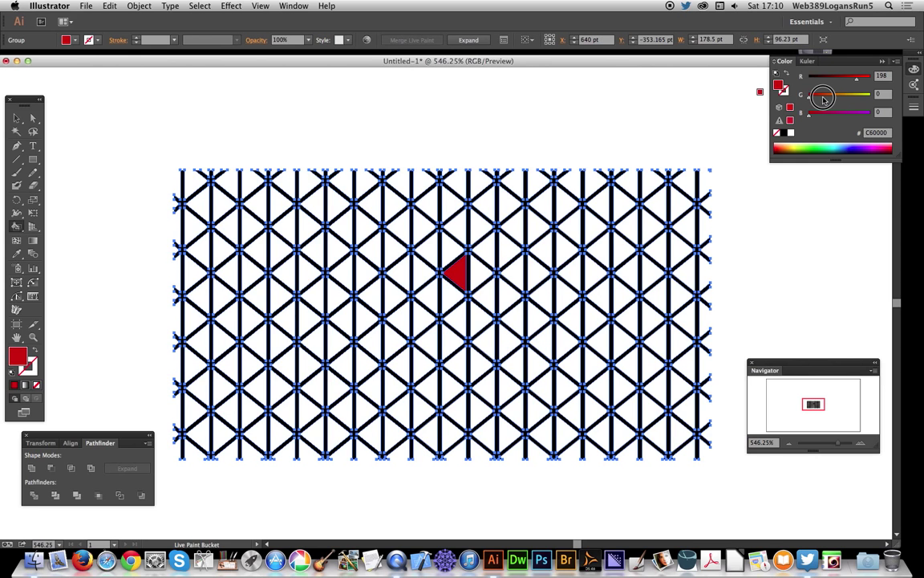
pyautogui.click(480, 273)
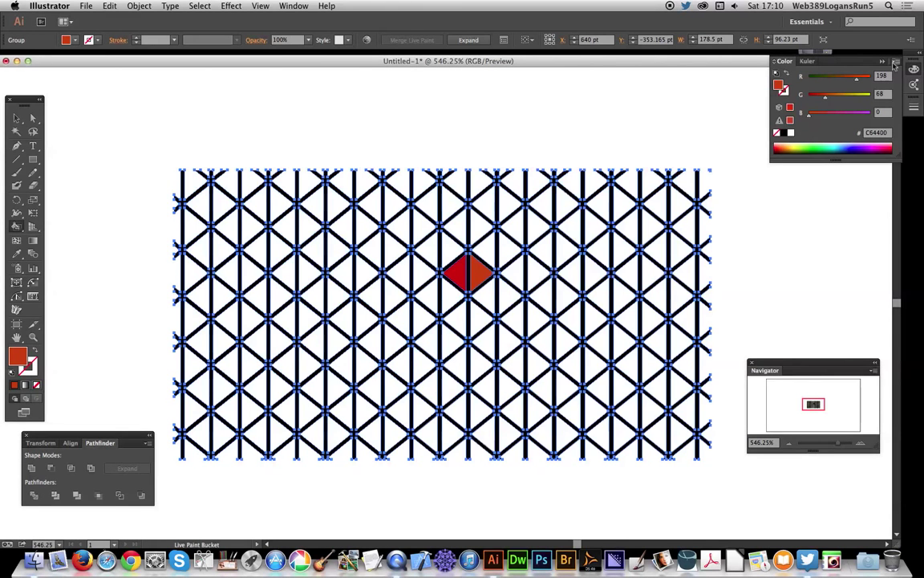
pyautogui.click(834, 95)
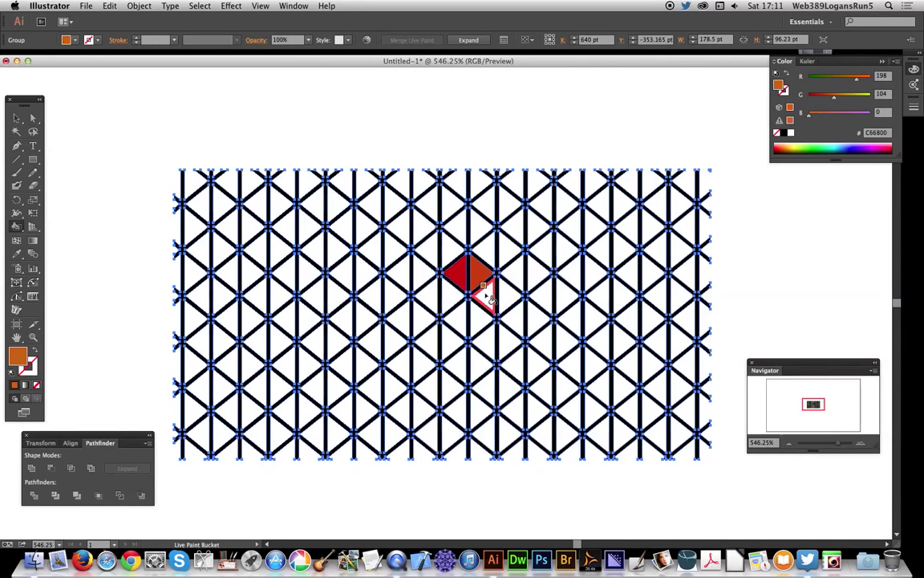
pyautogui.click(483, 296)
# Fill the remaining three hexagon triangles in yellow-orange and yellow shades
pyautogui.click(842, 95)
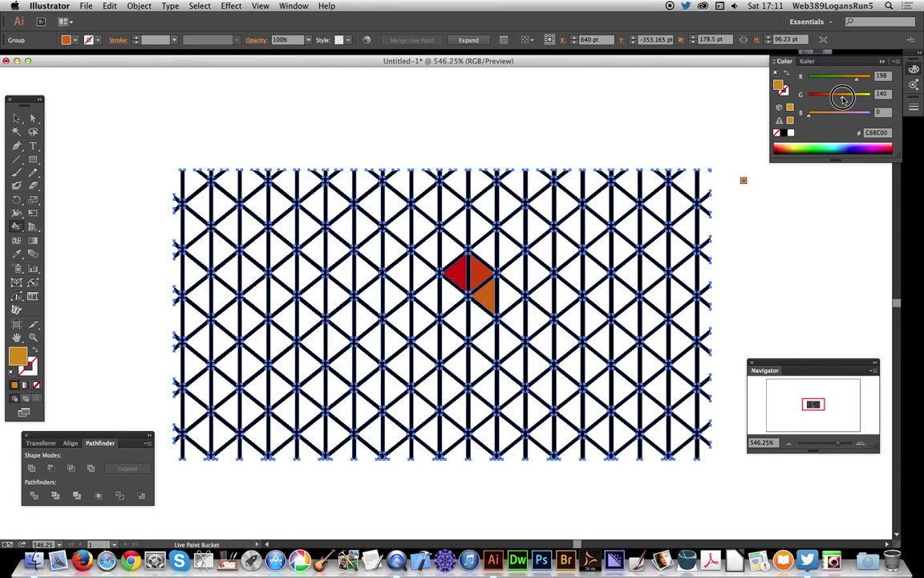
pyautogui.click(484, 321)
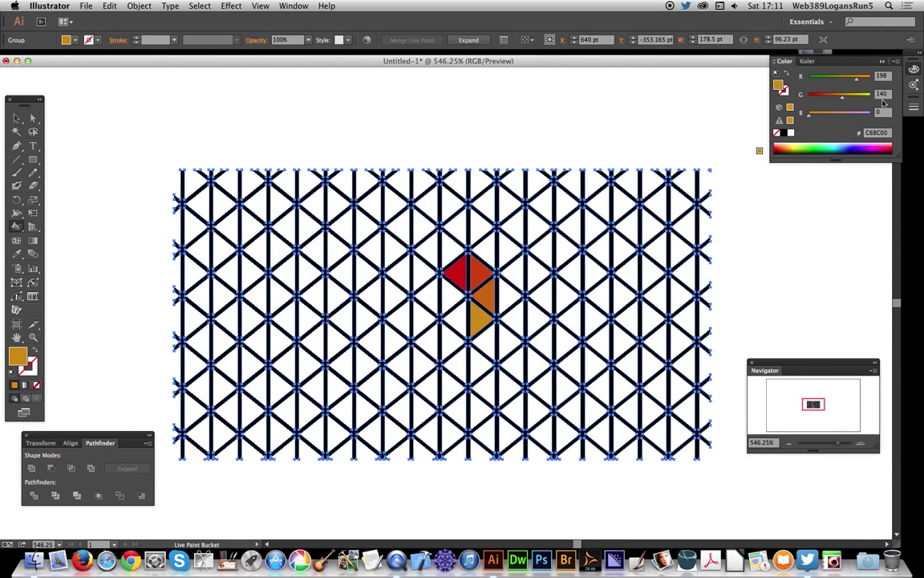
pyautogui.click(848, 94)
pyautogui.click(481, 269)
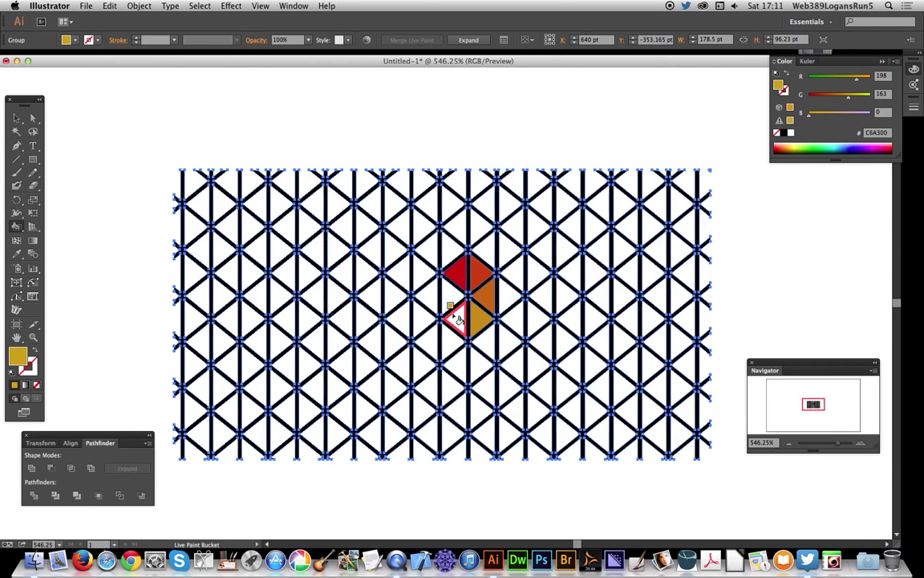
pyautogui.click(457, 317)
pyautogui.click(854, 95)
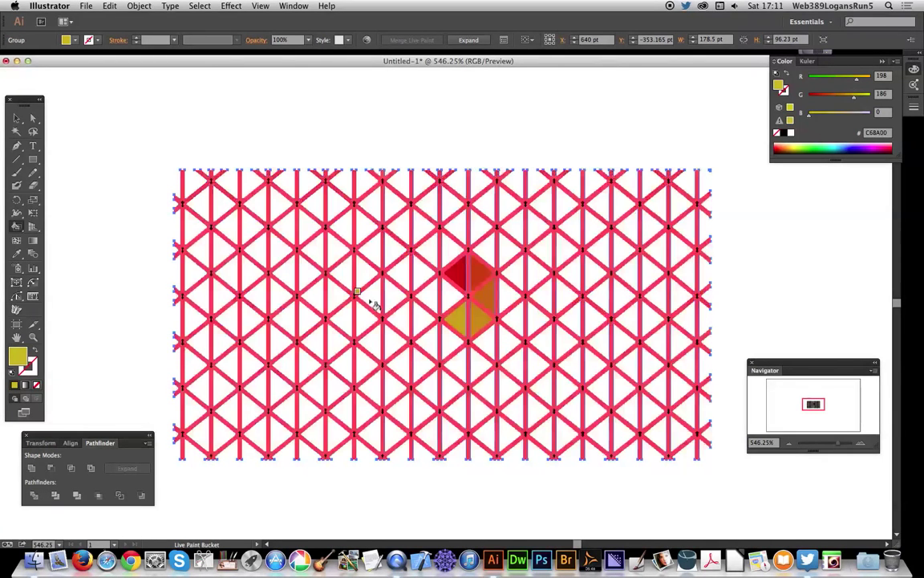
pyautogui.click(454, 289)
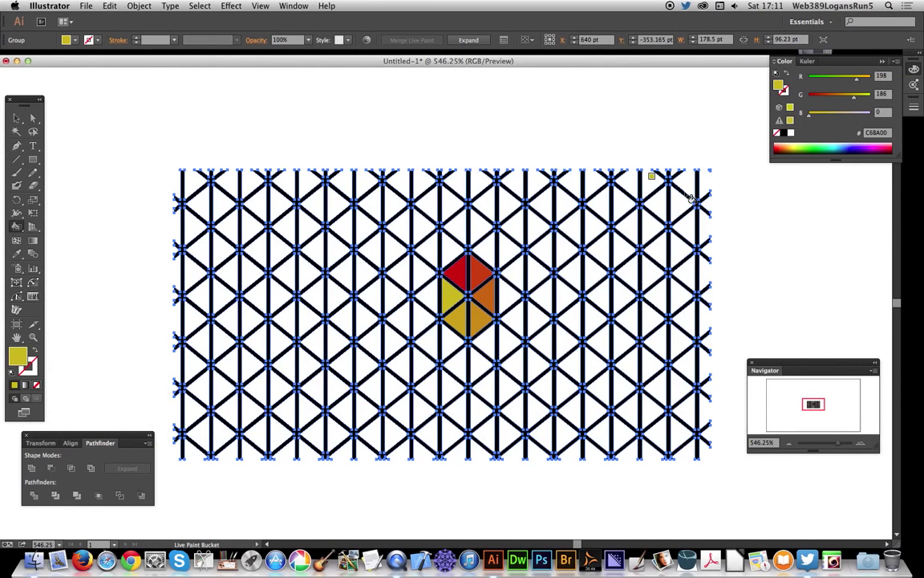